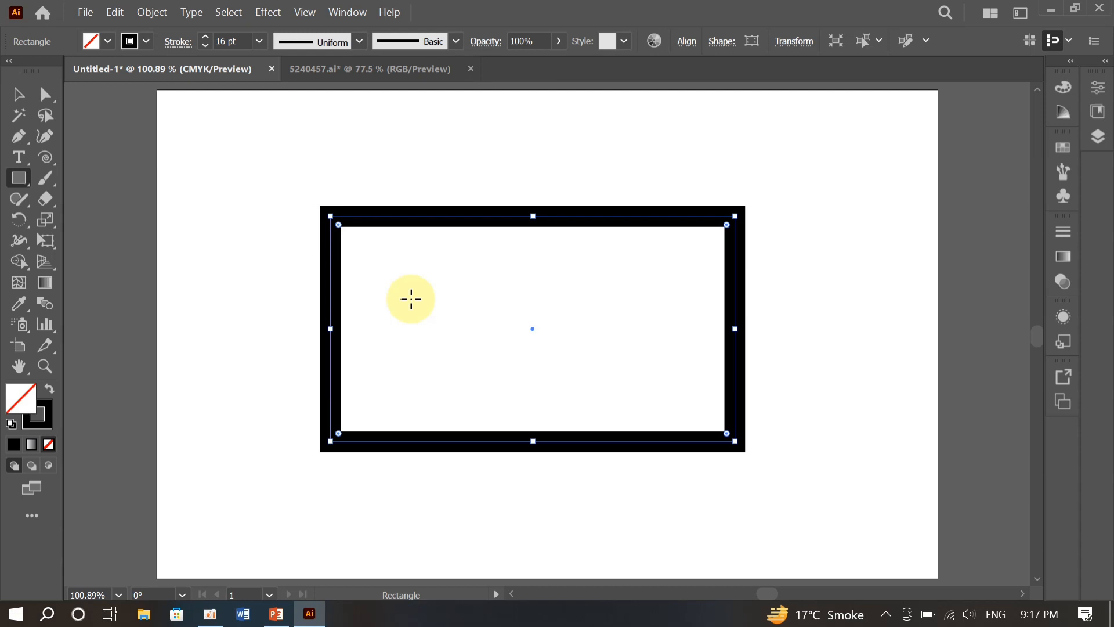
# - Scale the rectangle about a point near its centre, enlarging it freely and reducing it again with proportions constrained
pyautogui.press('s')
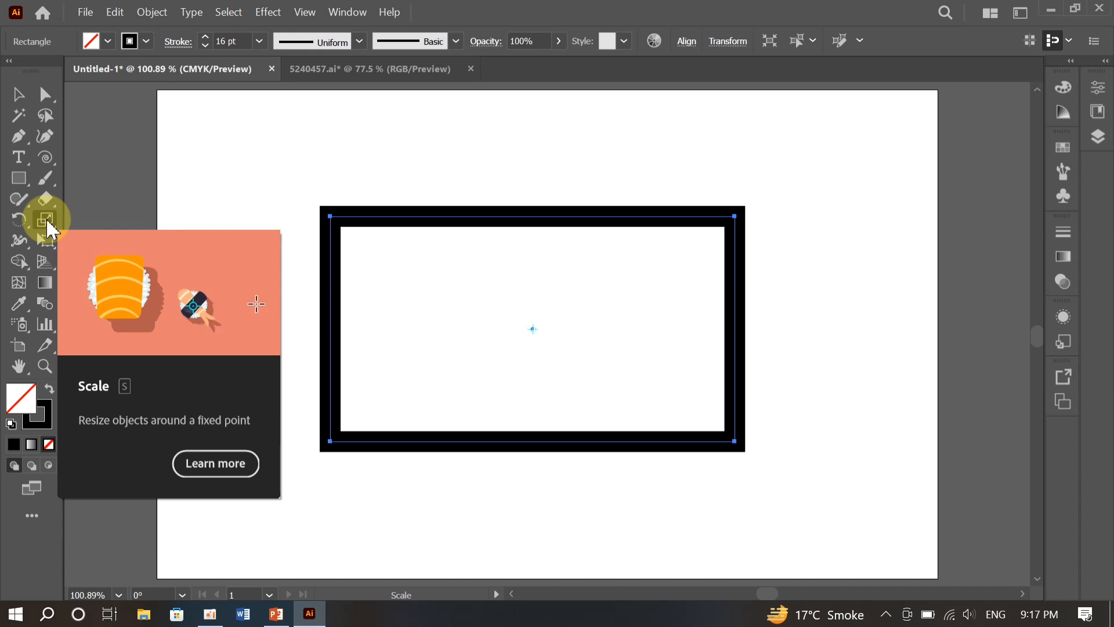
pyautogui.moveTo(54, 225); pyautogui.dragTo(93, 222)
pyautogui.click(331, 218)
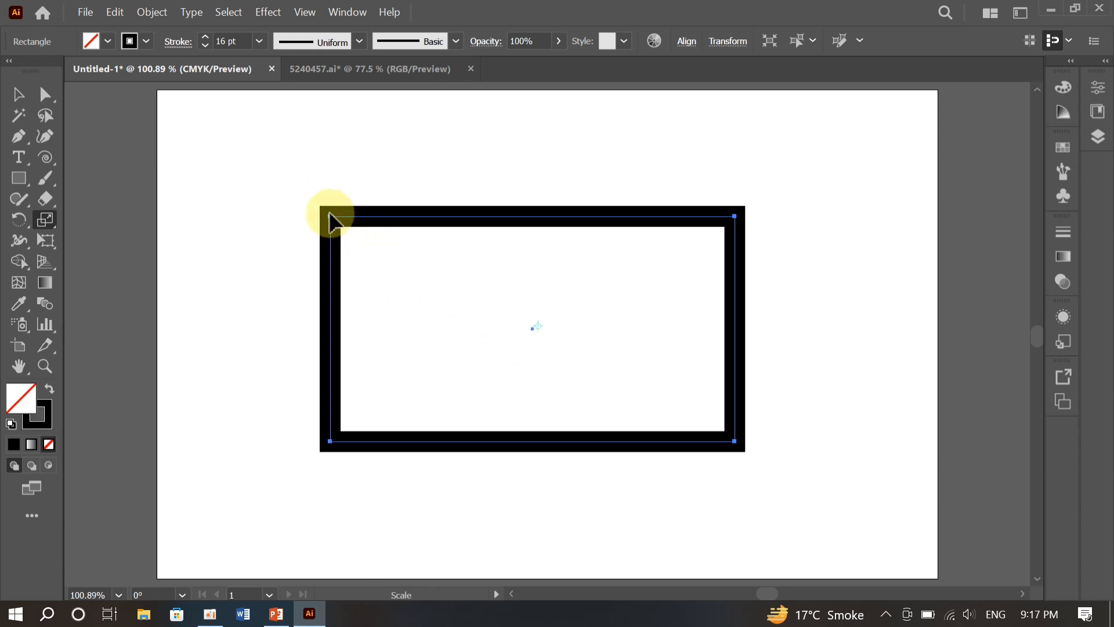
pyautogui.moveTo(329, 213)
pyautogui.mouseDown()
pyautogui.moveTo(288, 186)
pyautogui.moveTo(241, 176)
pyautogui.moveTo(383, 215)
pyautogui.moveTo(214, 119)
pyautogui.moveTo(416, 270)
pyautogui.moveTo(204, 130)
pyautogui.moveTo(418, 289)
pyautogui.moveTo(296, 210)
pyautogui.moveTo(219, 70)
pyautogui.moveTo(328, 280)
pyautogui.moveTo(323, 199)
pyautogui.moveTo(325, 286)
pyautogui.moveTo(300, 149)
pyautogui.moveTo(329, 251)
pyautogui.moveTo(313, 152)
pyautogui.moveTo(495, 203)
pyautogui.moveTo(320, 193)
pyautogui.mouseUp()
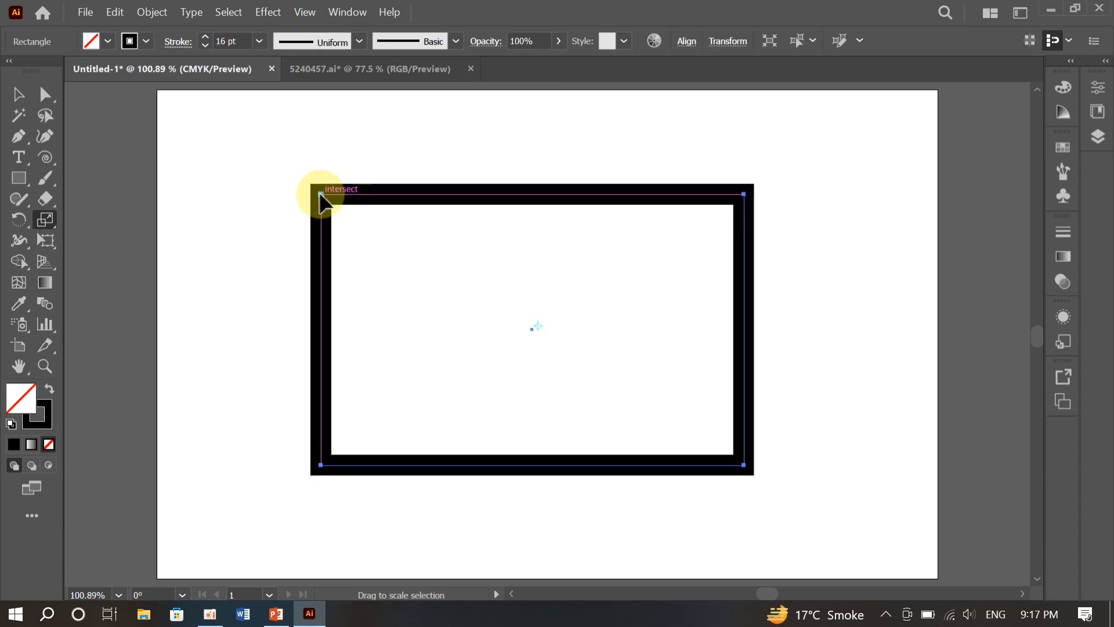
pyautogui.click(539, 332)
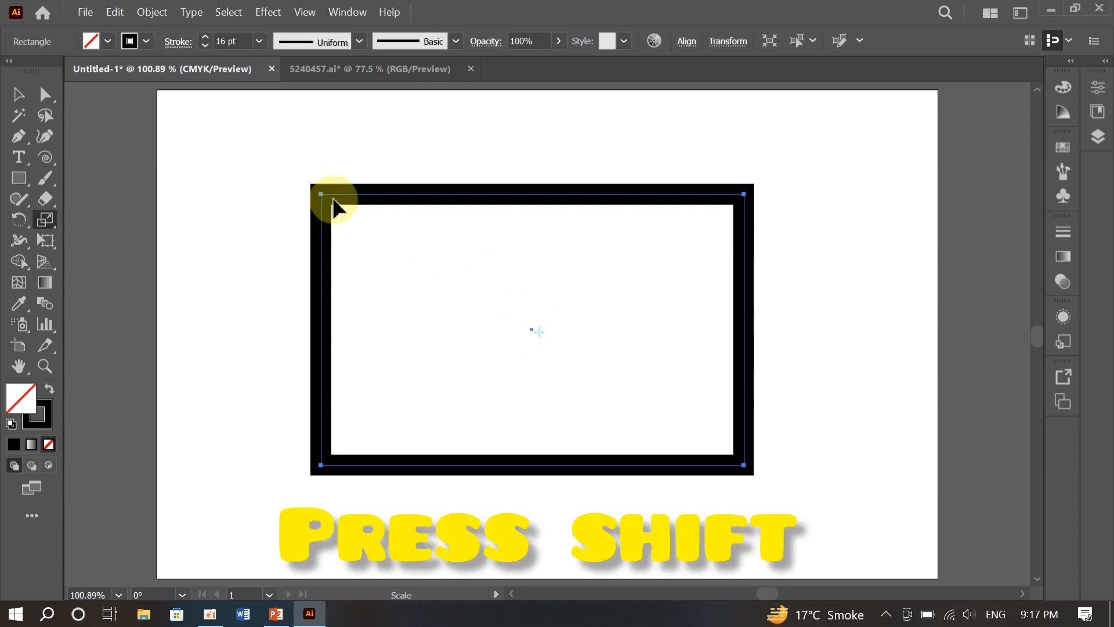
pyautogui.moveTo(322, 195); pyautogui.dragTo(341, 210)
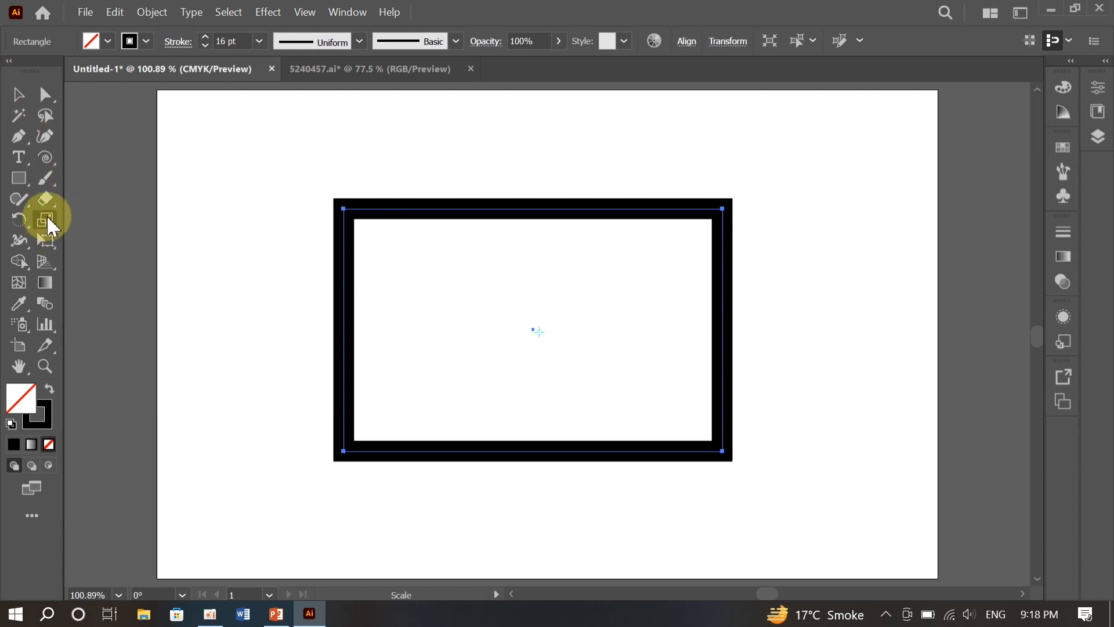
# - Shear the rectangle horizontally into a right-leaning parallelogram with the Shear tool, adjusting the slant from its corners
pyautogui.moveTo(52, 226); pyautogui.dragTo(111, 242)
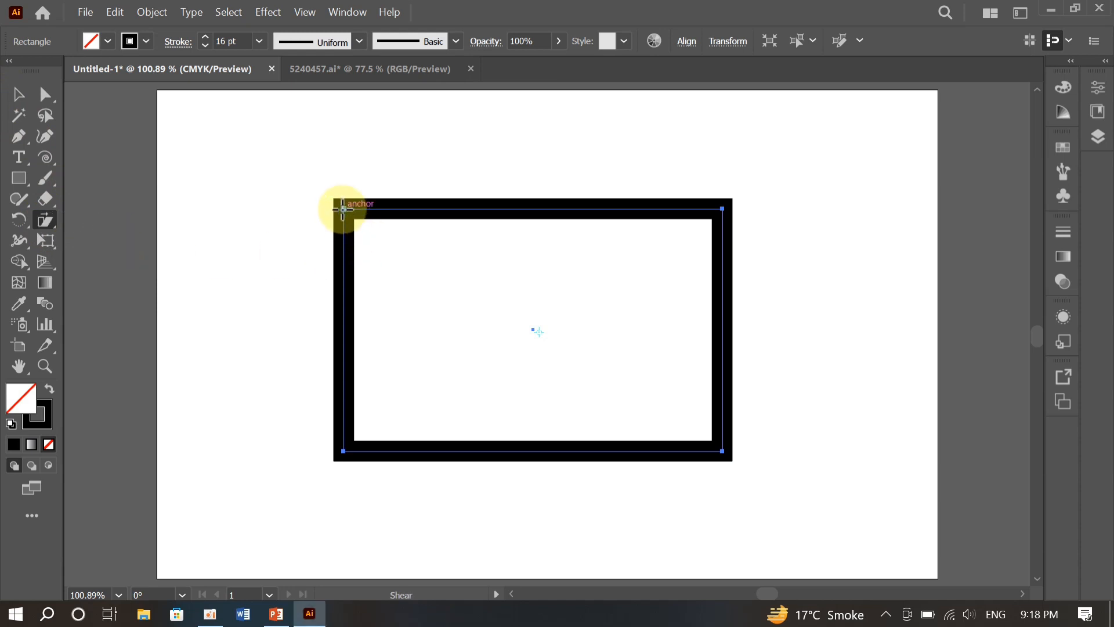
pyautogui.moveTo(343, 209); pyautogui.dragTo(492, 202)
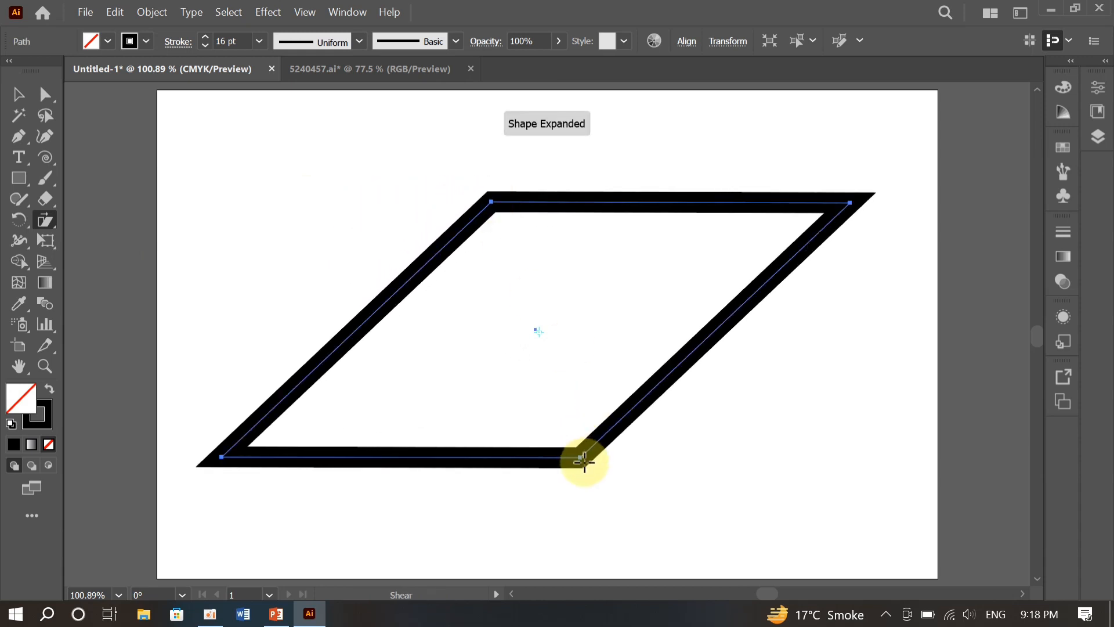
pyautogui.moveTo(580, 457); pyautogui.dragTo(710, 446)
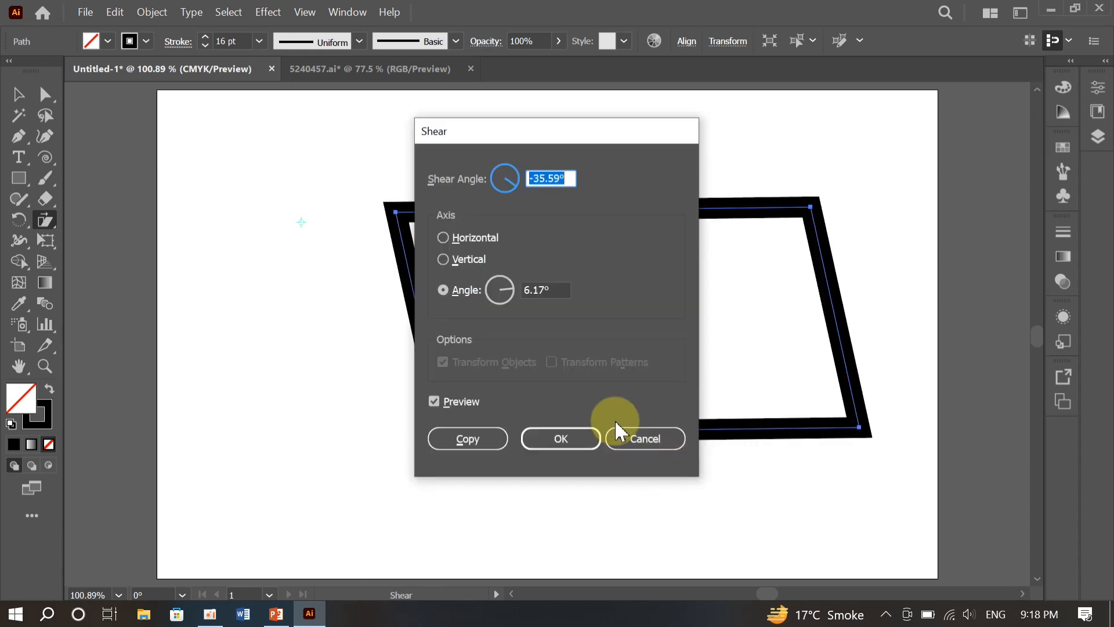
pyautogui.click(637, 439)
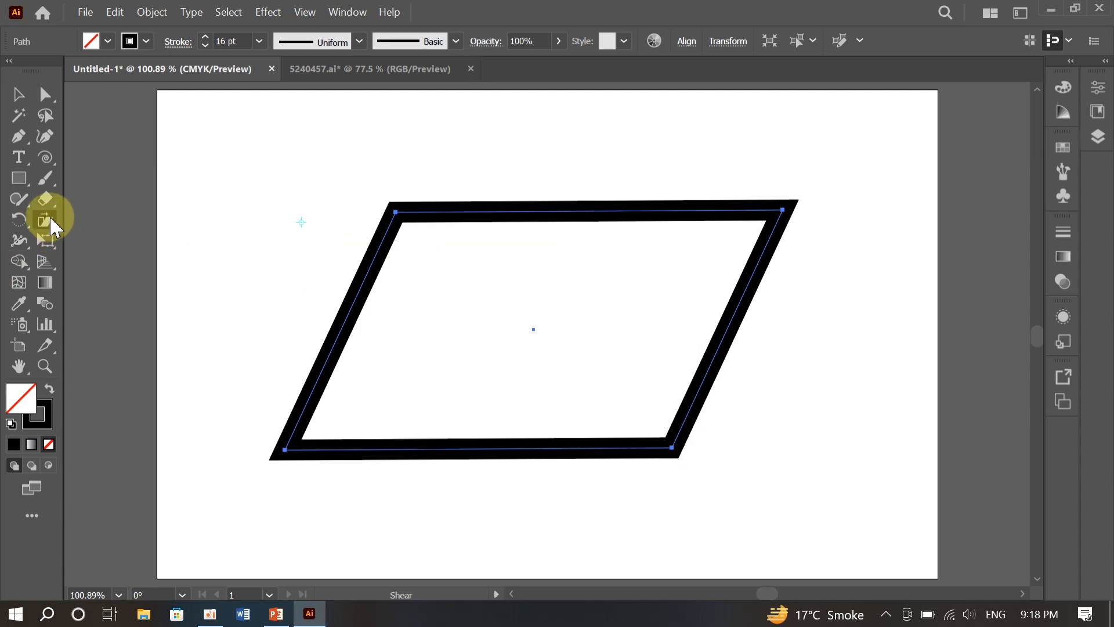
# - Use the Reshape tool to move the parallelogram's upper-left anchor point inward to the middle of the shape
pyautogui.click(51, 223)
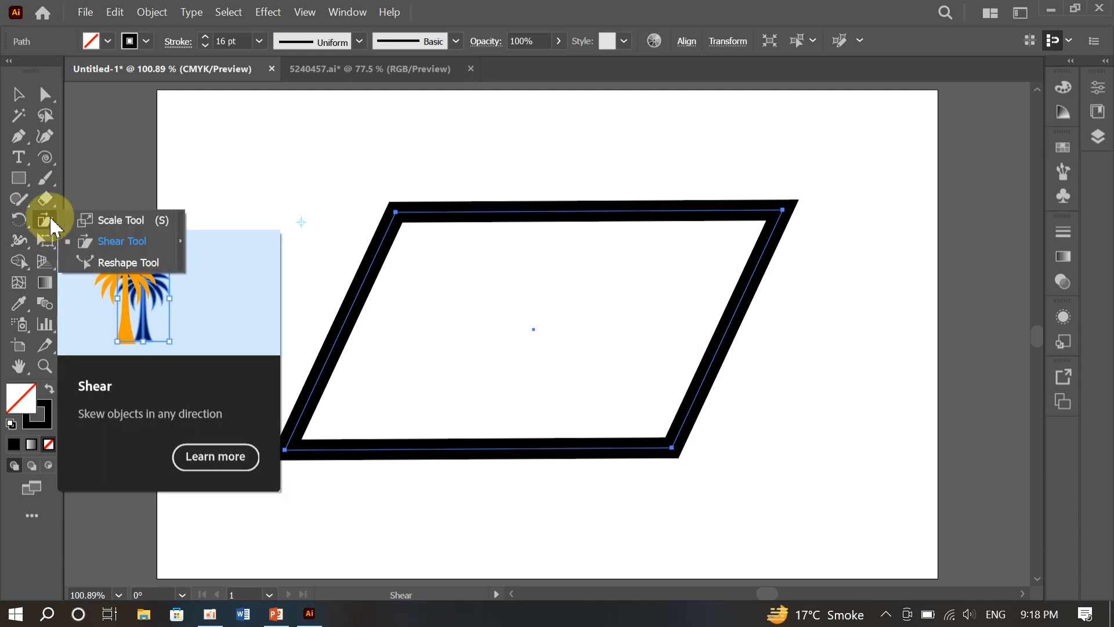
pyautogui.click(120, 260)
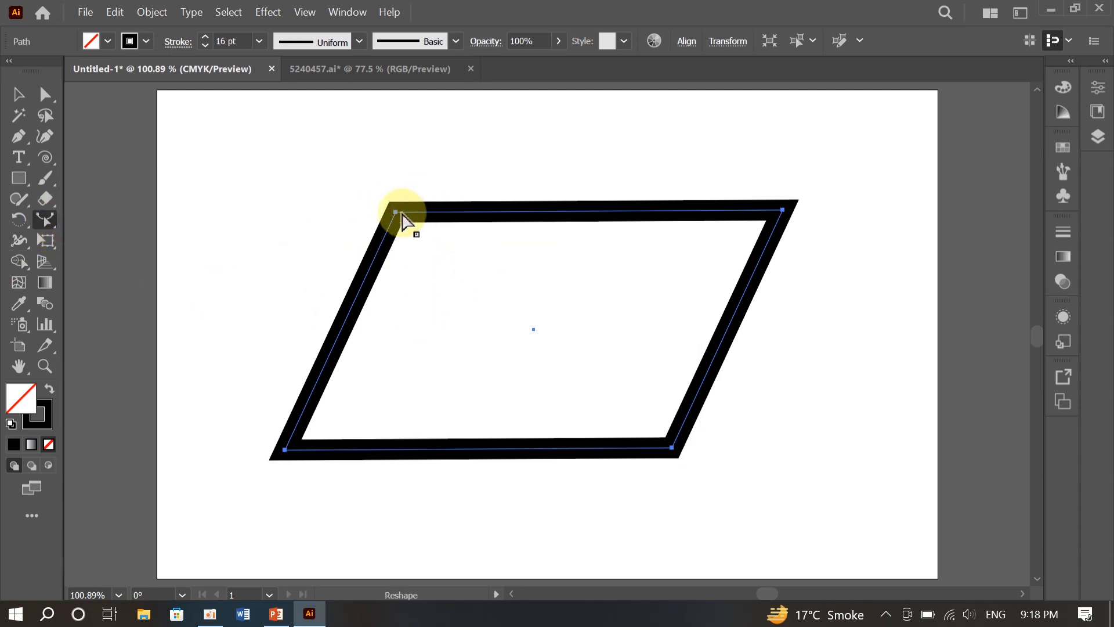
pyautogui.click(46, 94)
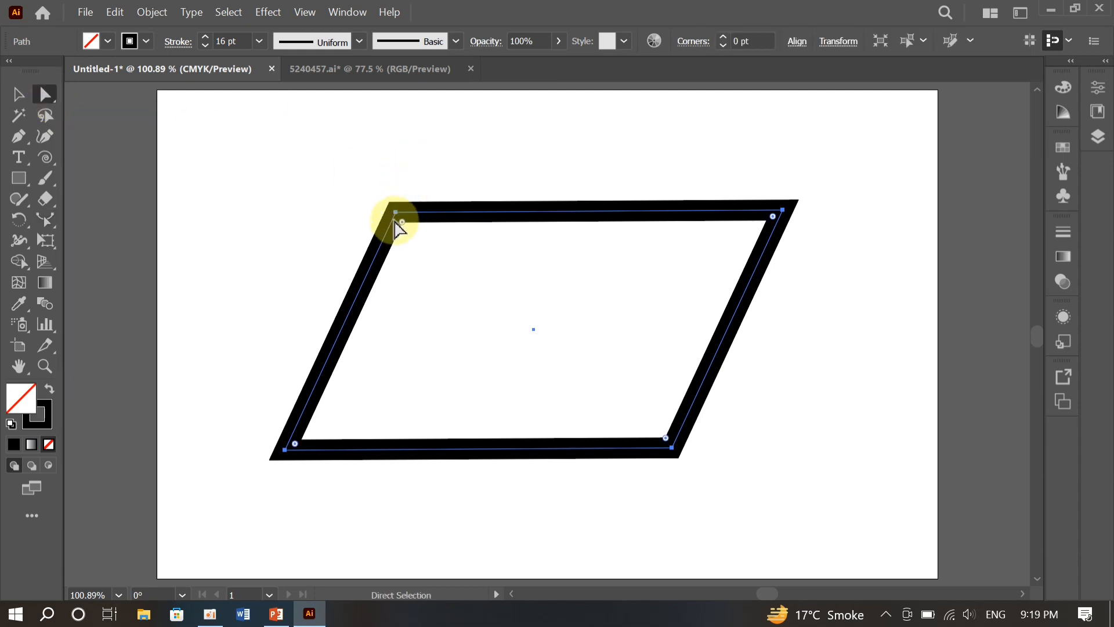
pyautogui.moveTo(396, 216); pyautogui.dragTo(398, 221)
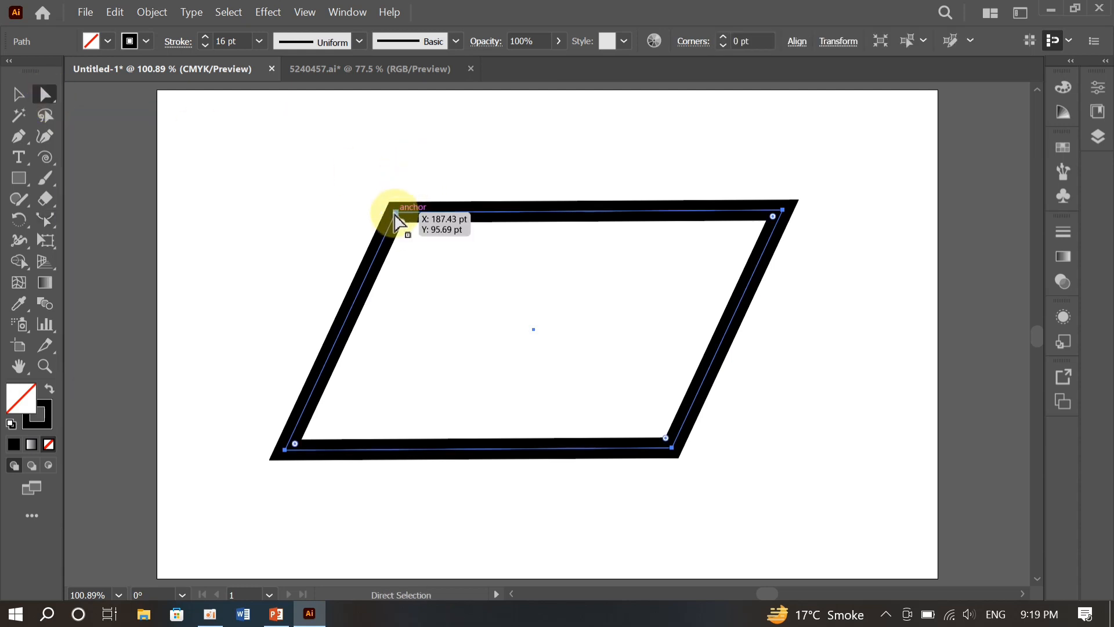
pyautogui.click(46, 221)
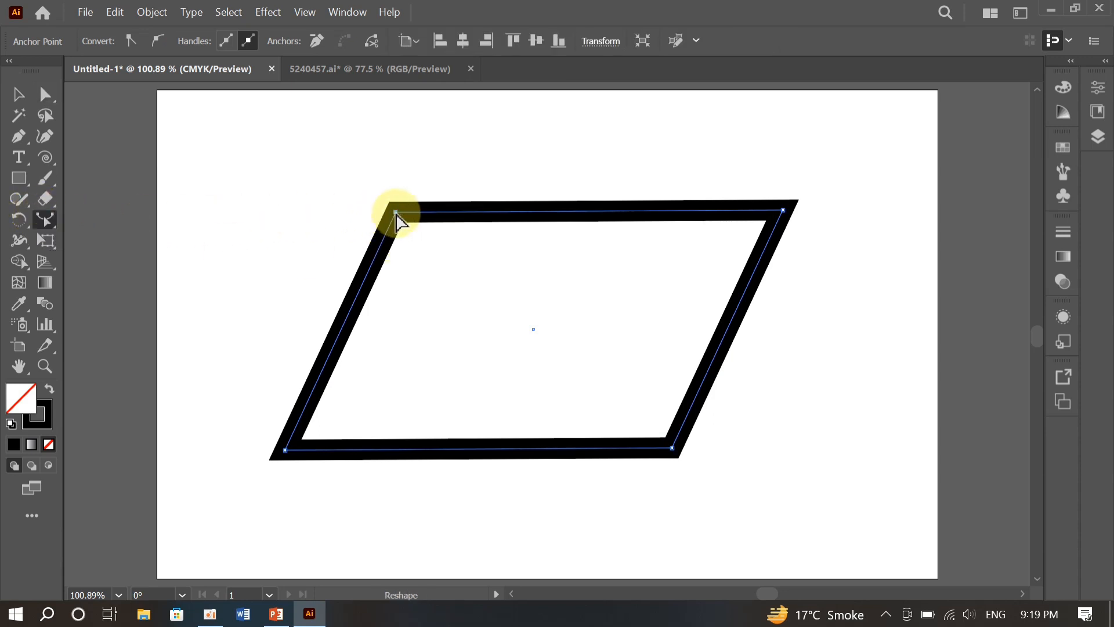
pyautogui.moveTo(396, 215)
pyautogui.mouseDown()
pyautogui.moveTo(532, 313)
pyautogui.moveTo(534, 328)
pyautogui.mouseUp()
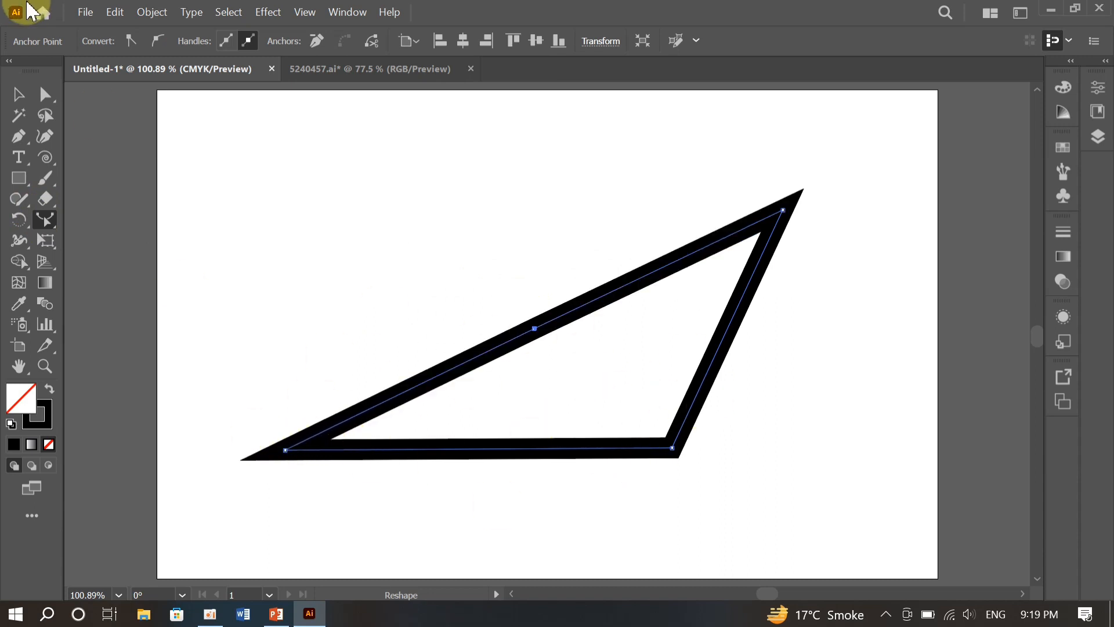
# - Select the path's lower-left anchor point and reshape it upward to about the height of the inner anchor
pyautogui.click(284, 451)
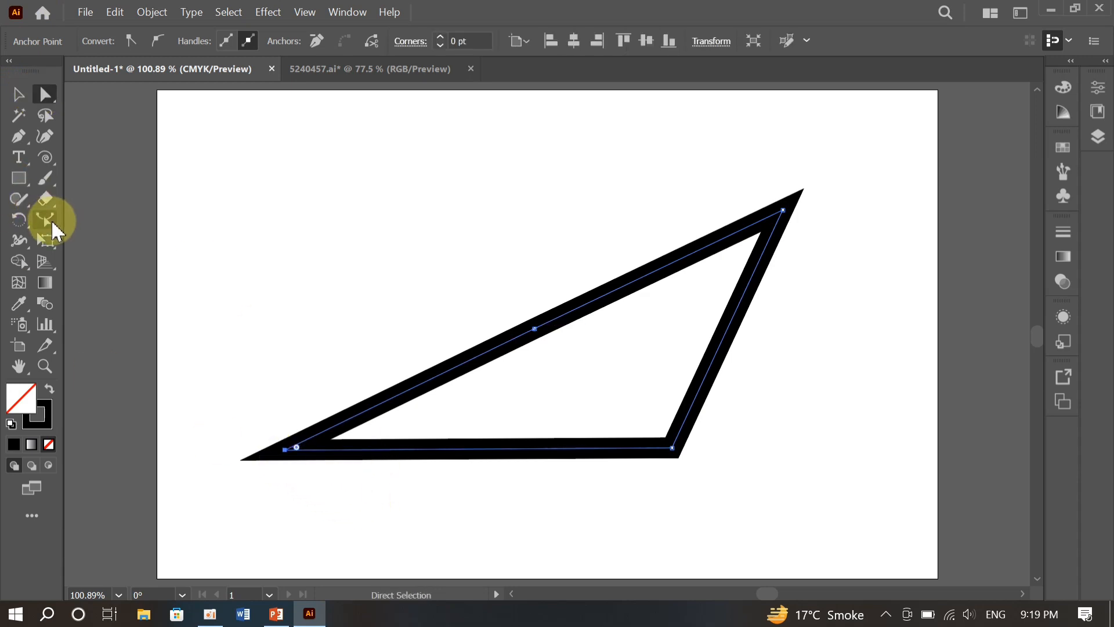
pyautogui.click(45, 219)
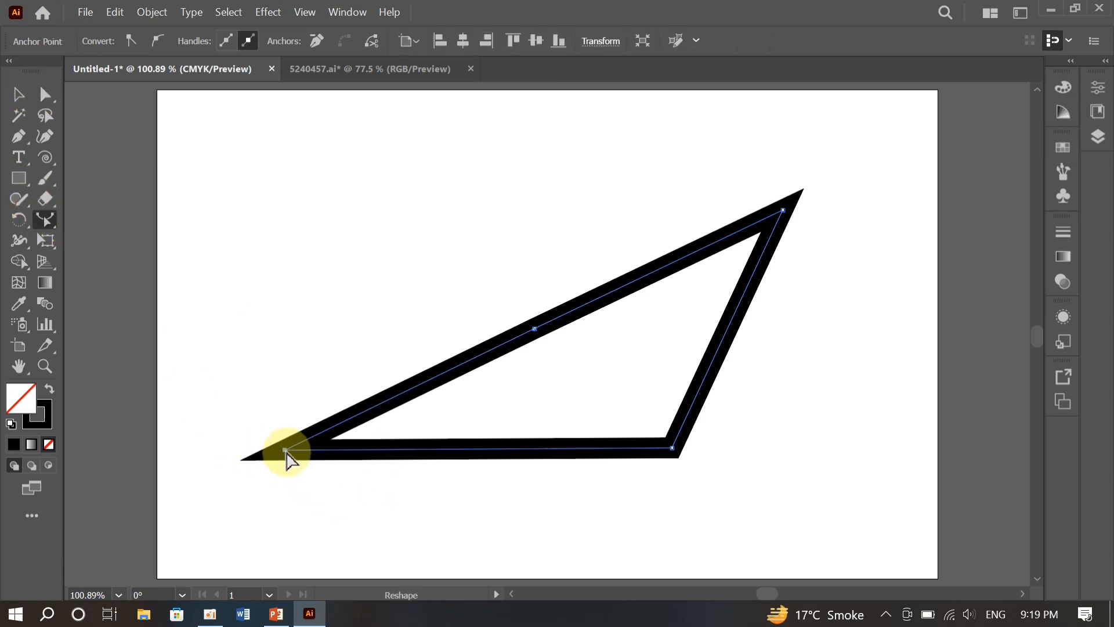
pyautogui.moveTo(286, 450); pyautogui.dragTo(297, 489)
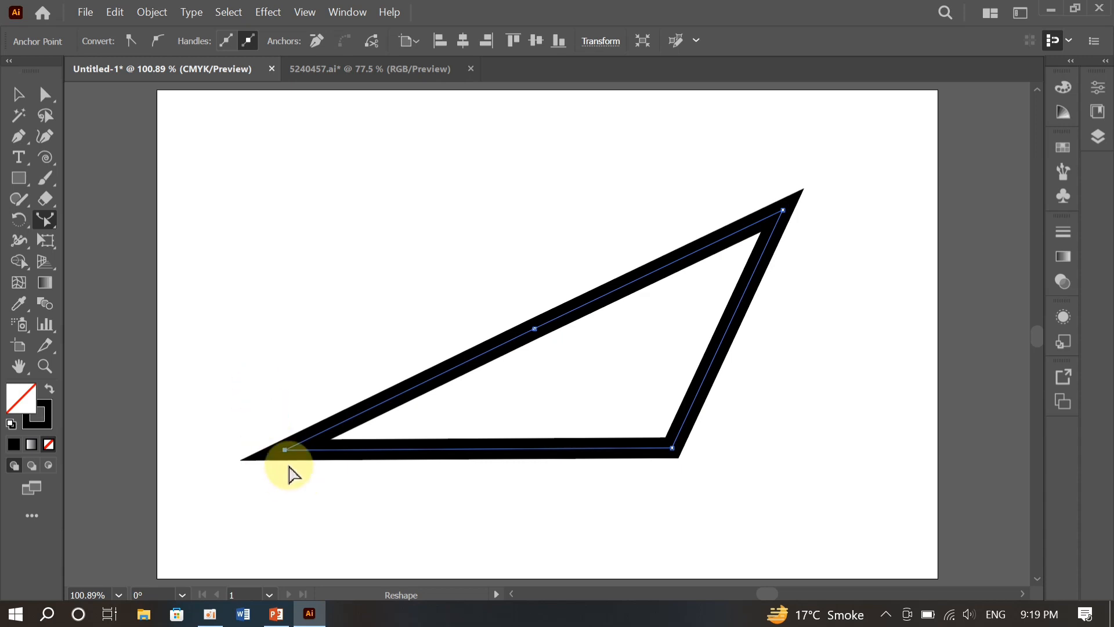
pyautogui.moveTo(285, 451)
pyautogui.mouseDown()
pyautogui.moveTo(249, 380)
pyautogui.moveTo(250, 324)
pyautogui.mouseUp()
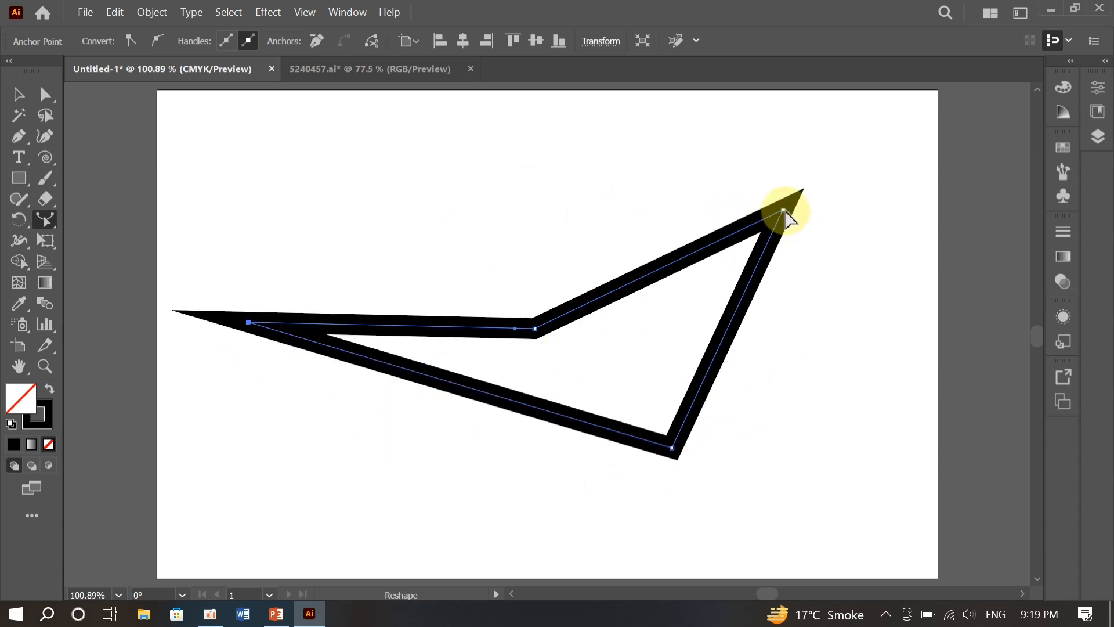
# - Move the path's upper-right anchor up and inward and its far-left anchor slightly down with the Direct Selection tool
pyautogui.click(45, 93)
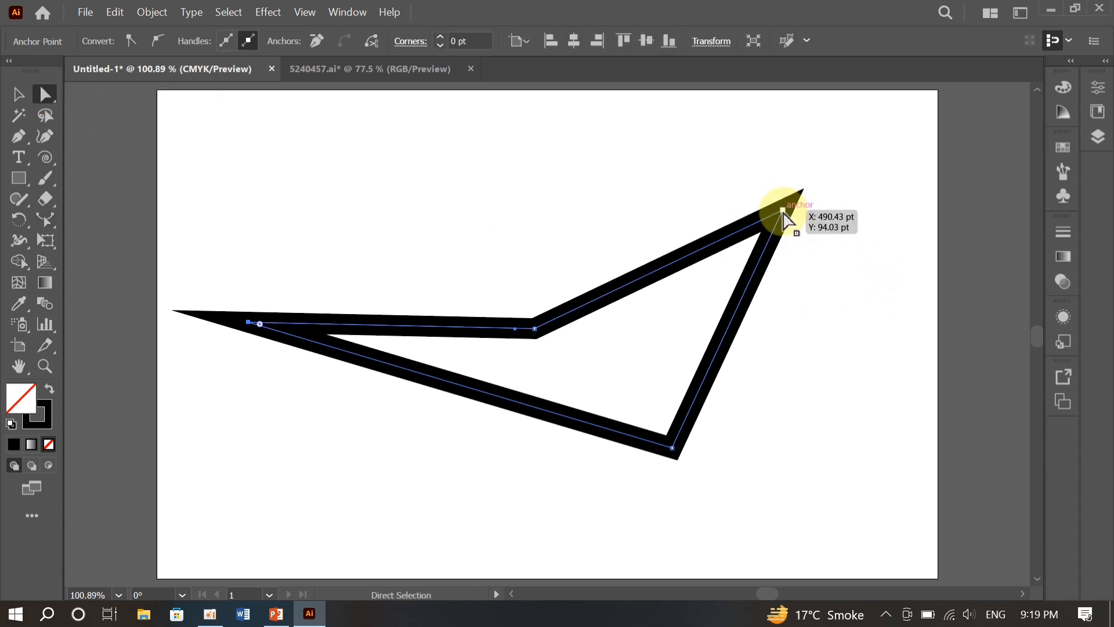
pyautogui.moveTo(785, 221); pyautogui.dragTo(753, 182)
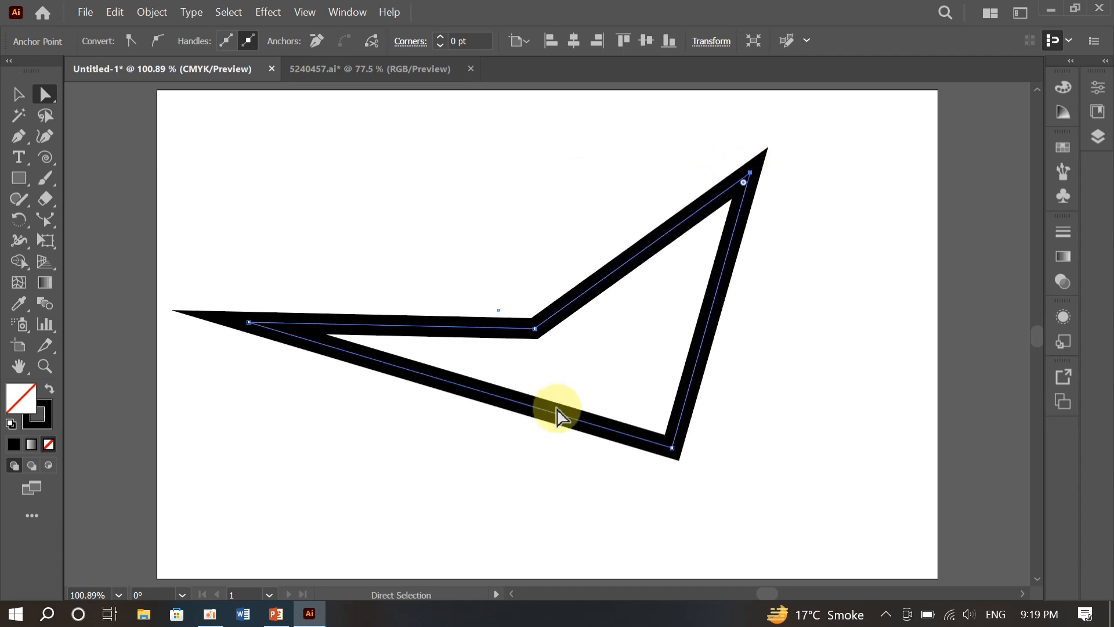
pyautogui.moveTo(249, 325); pyautogui.dragTo(272, 377)
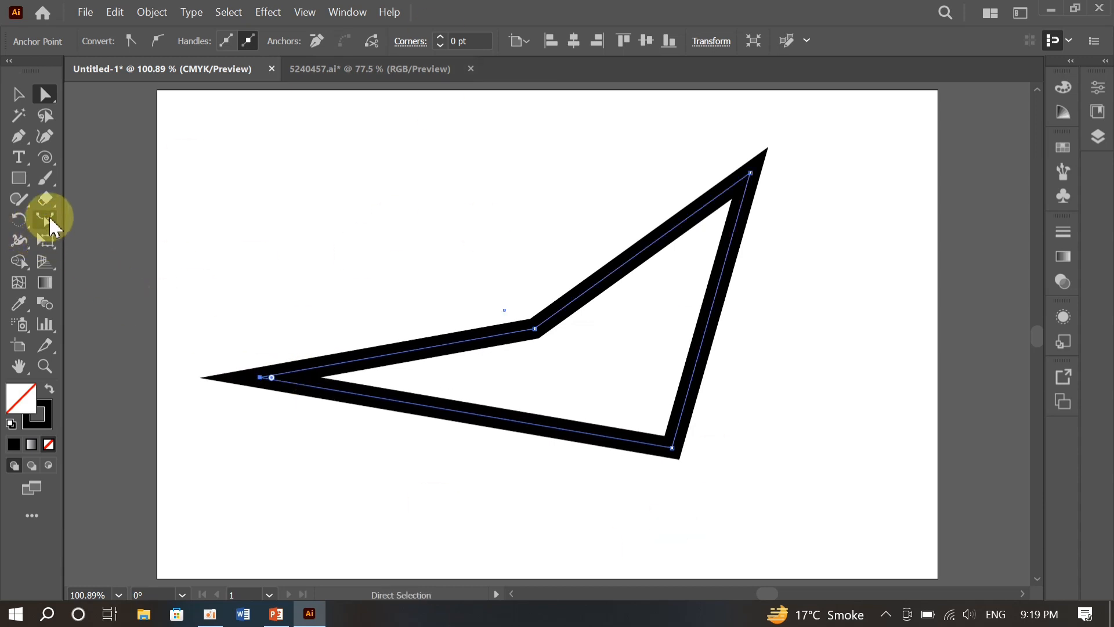
# - Reshape the path by pulling its lower-right anchor down and outward and its inner anchor down toward the right
pyautogui.click(50, 224)
pyautogui.moveTo(54, 228)
pyautogui.mouseDown()
pyautogui.moveTo(162, 280)
pyautogui.moveTo(44, 218)
pyautogui.mouseUp()
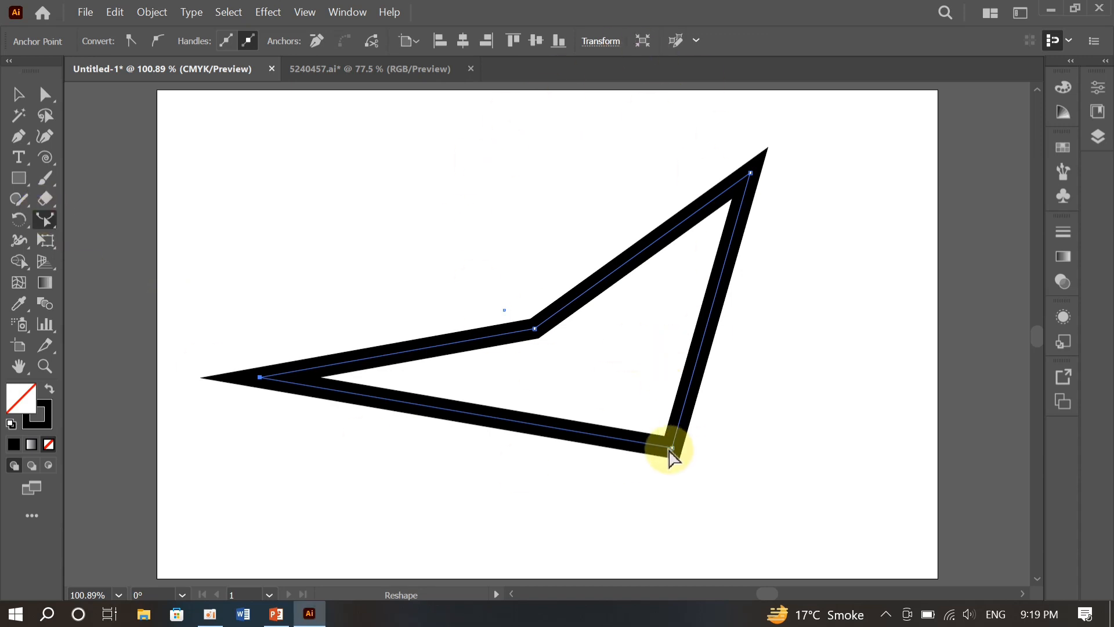
pyautogui.moveTo(672, 452); pyautogui.dragTo(719, 505)
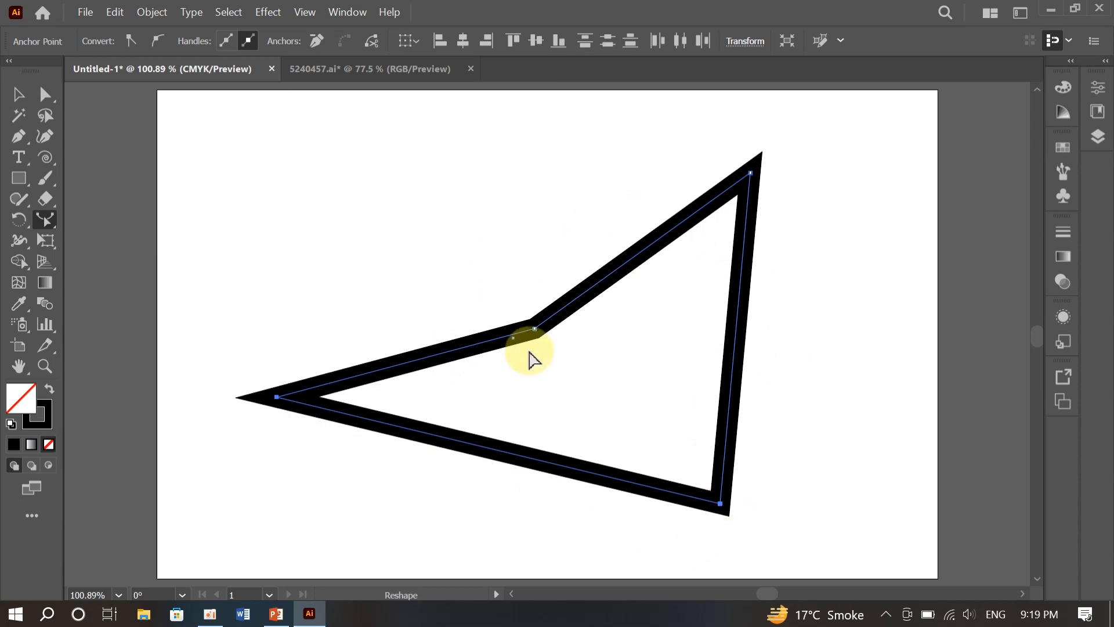
pyautogui.moveTo(534, 331); pyautogui.dragTo(601, 376)
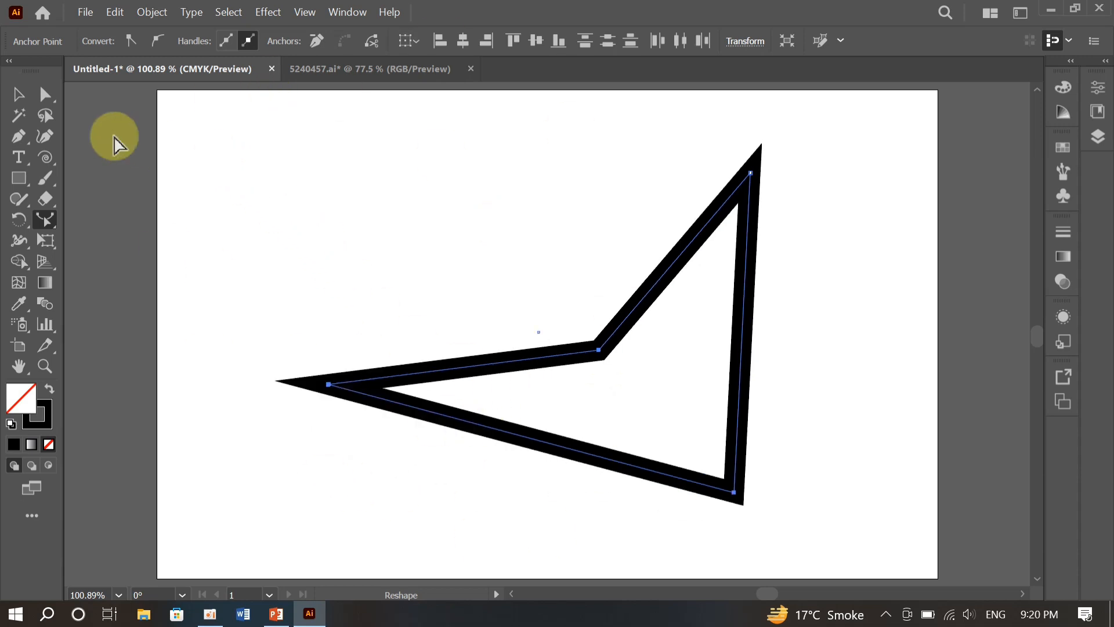
# - Delete the reshaped path together with its leftover anchor point to clear the artboard
pyautogui.press('v')
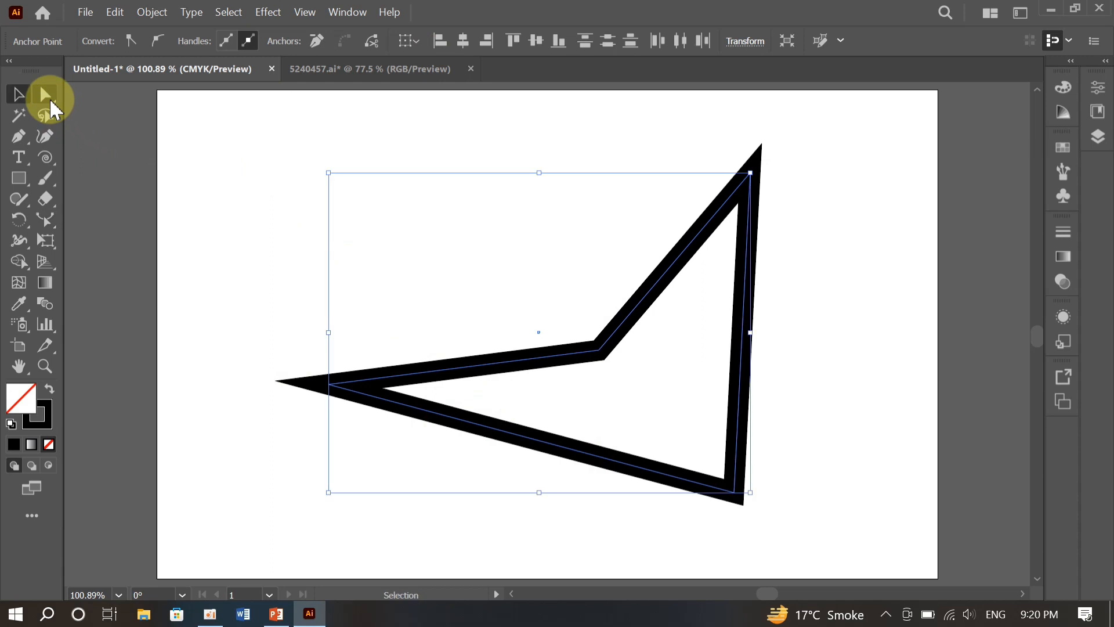
pyautogui.press('Delete')
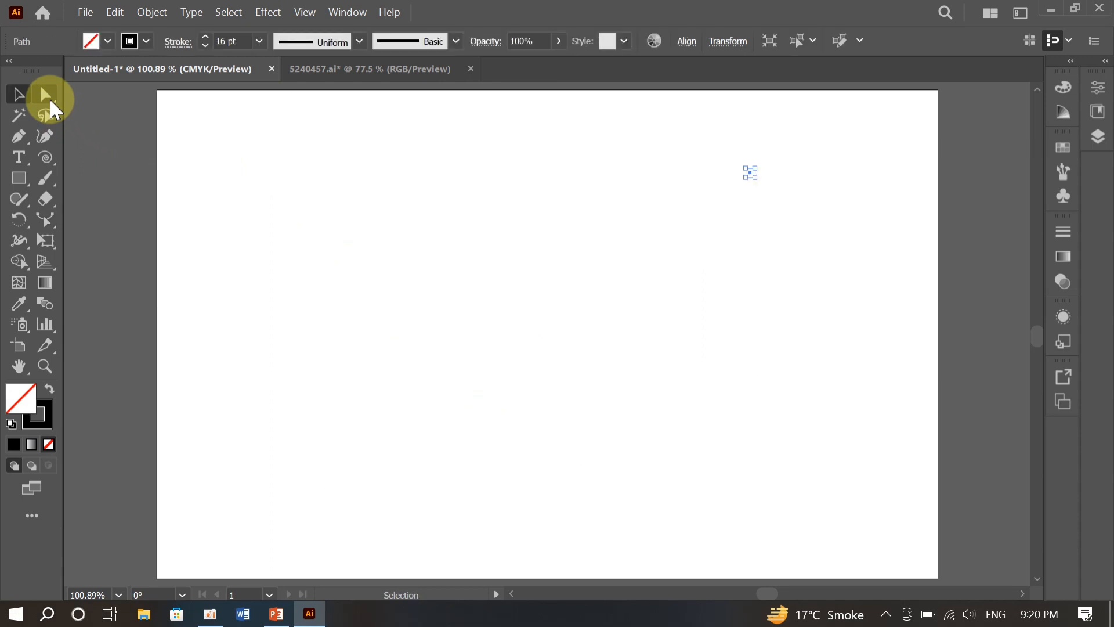
pyautogui.press('Delete')
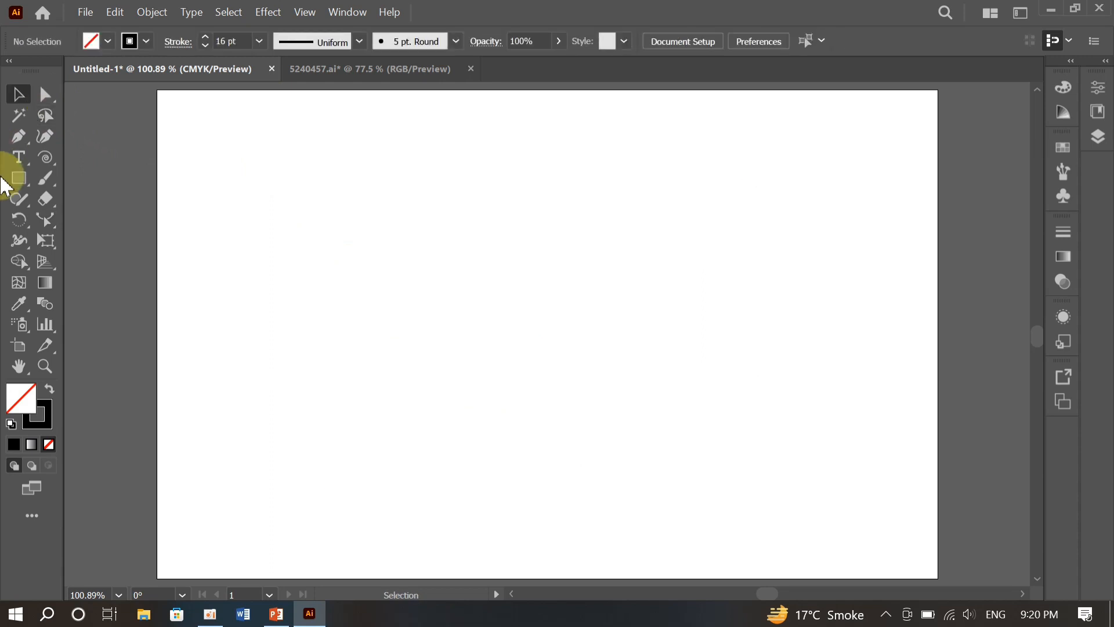
# - Draw a large spiral across the middle of the artboard with the Spiral tool
pyautogui.click(47, 154)
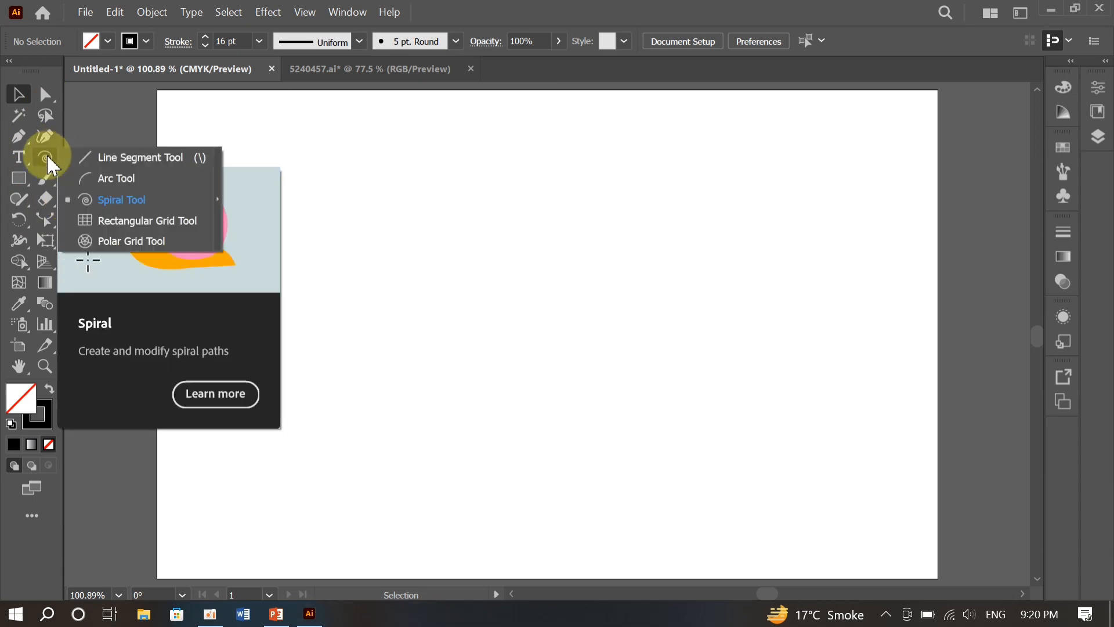
pyautogui.click(123, 200)
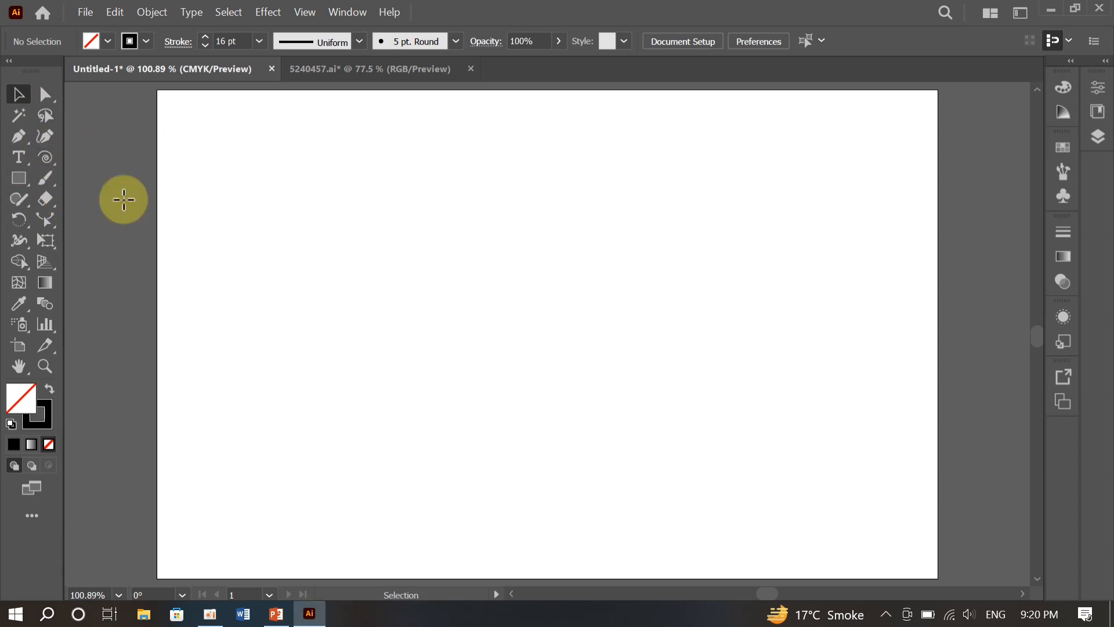
pyautogui.moveTo(490, 277); pyautogui.dragTo(709, 334)
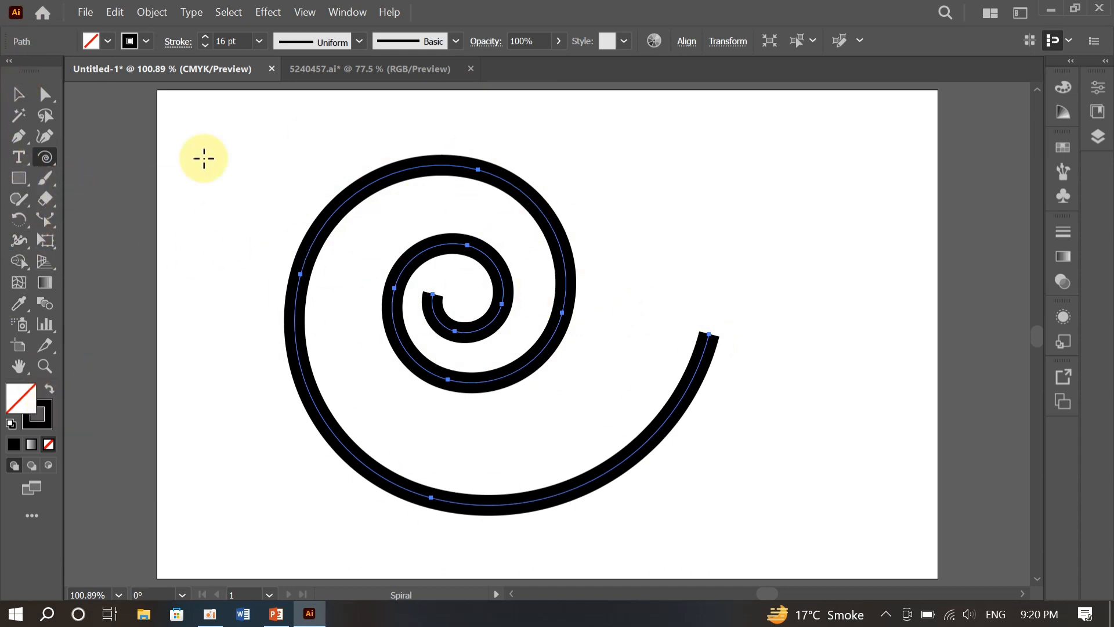
# - Widen the stroke at the spiral's outer end to about 69.6 pt with the Width tool
pyautogui.hotkey('shift', 'w')
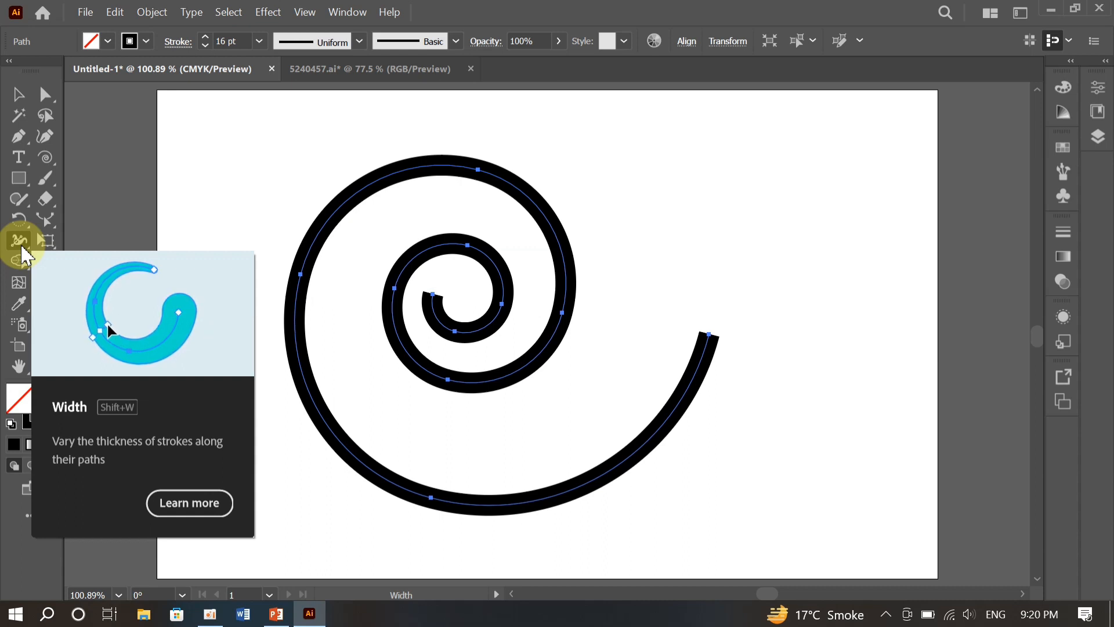
pyautogui.click(20, 242)
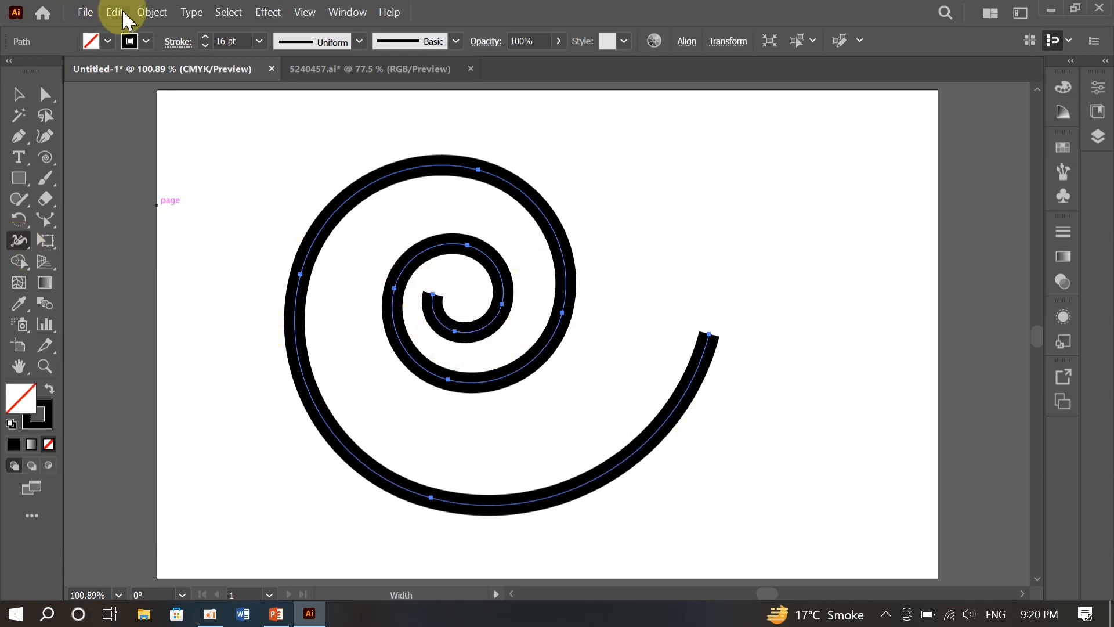
pyautogui.click(108, 42)
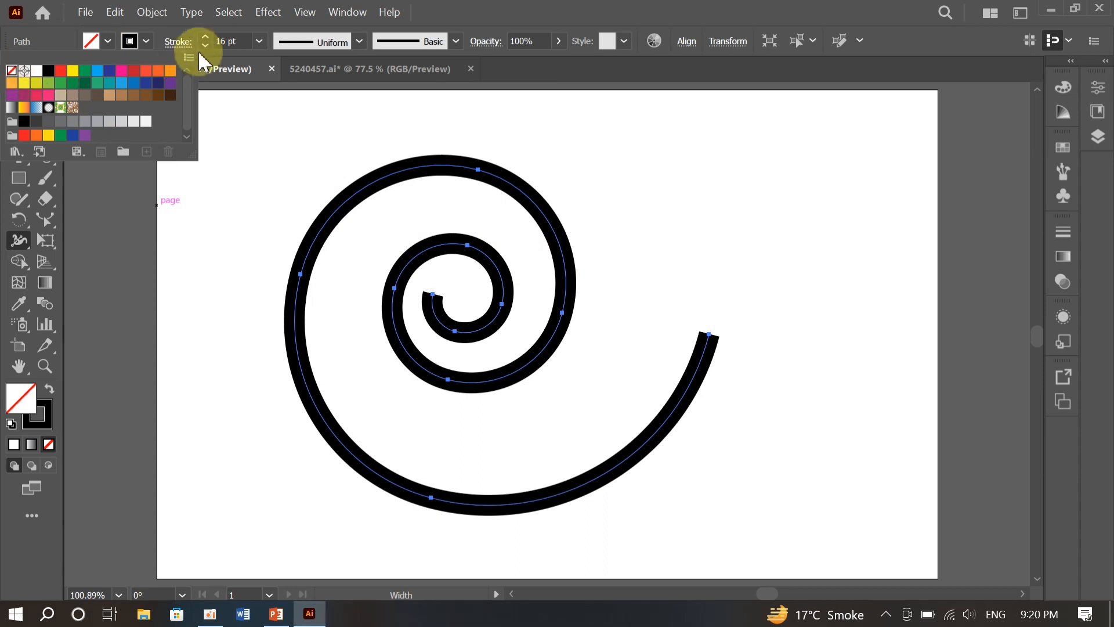
pyautogui.click(481, 270)
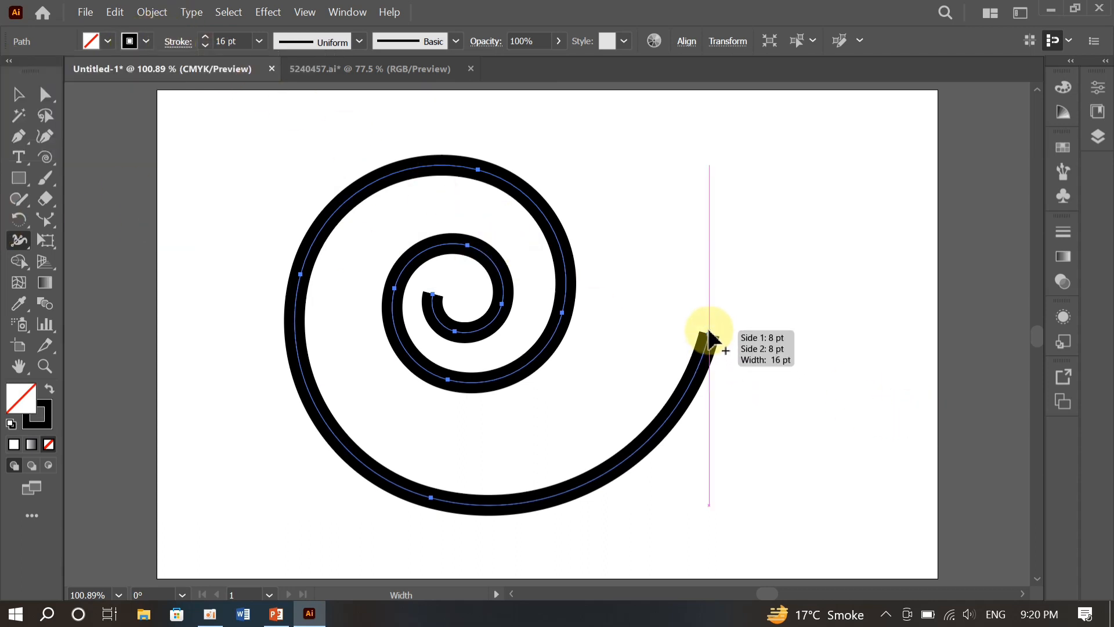
pyautogui.moveTo(708, 336); pyautogui.dragTo(743, 351)
pyautogui.moveTo(748, 347)
pyautogui.mouseDown()
pyautogui.moveTo(772, 350)
pyautogui.moveTo(753, 351)
pyautogui.mouseUp()
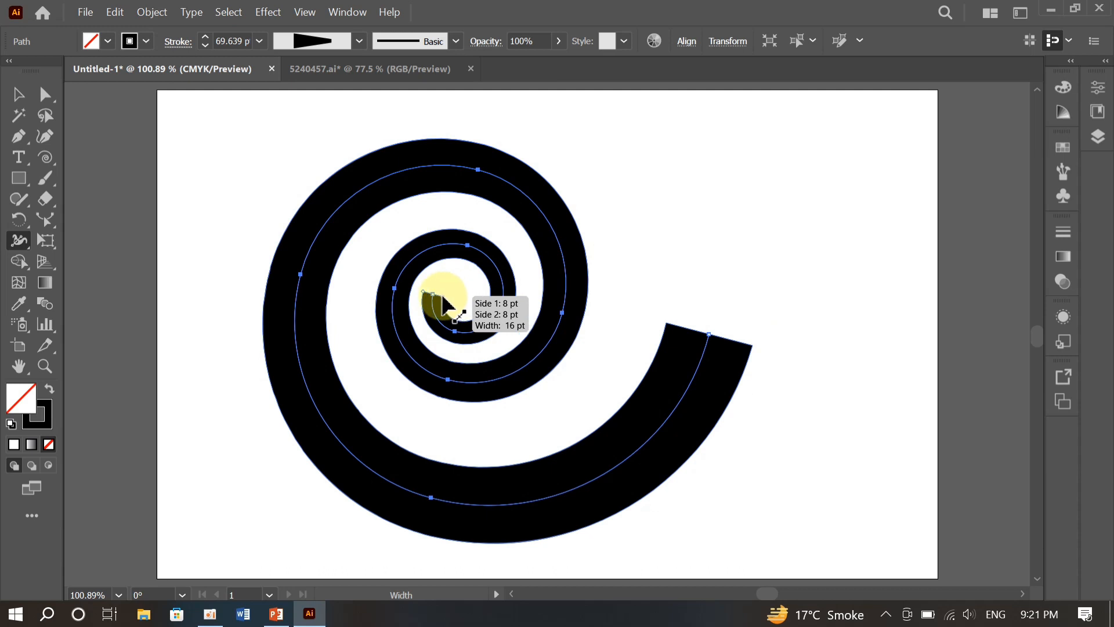
# - Thicken the spiral's inner end and the upper part of its outer turn with the Width tool
pyautogui.moveTo(442, 304)
pyautogui.mouseDown()
pyautogui.moveTo(457, 298)
pyautogui.moveTo(447, 294)
pyautogui.mouseUp()
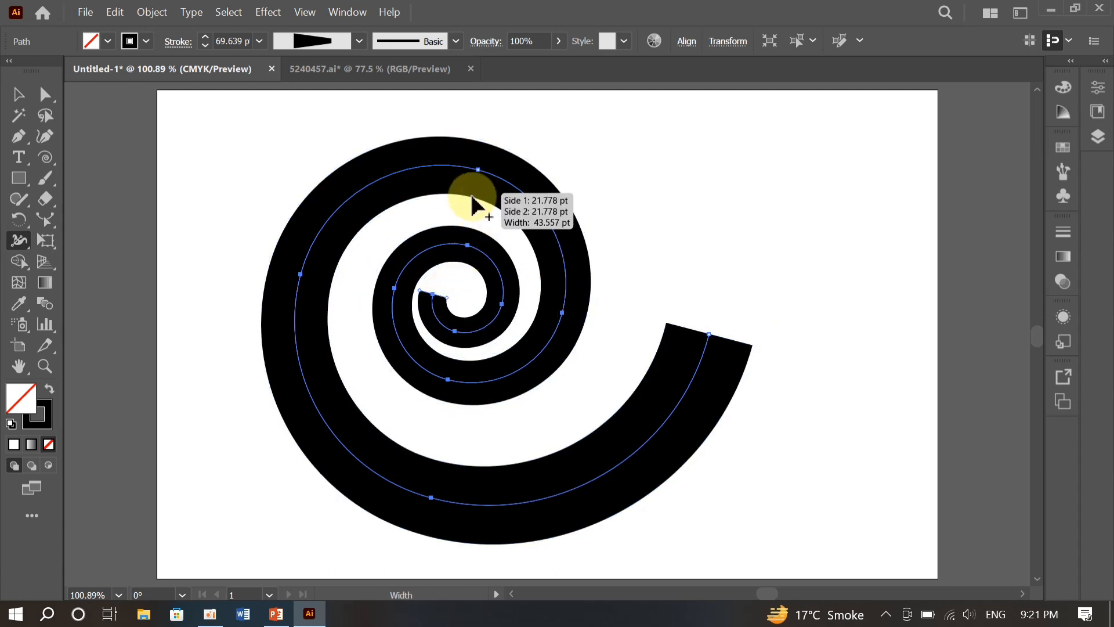
pyautogui.moveTo(468, 200); pyautogui.dragTo(463, 209)
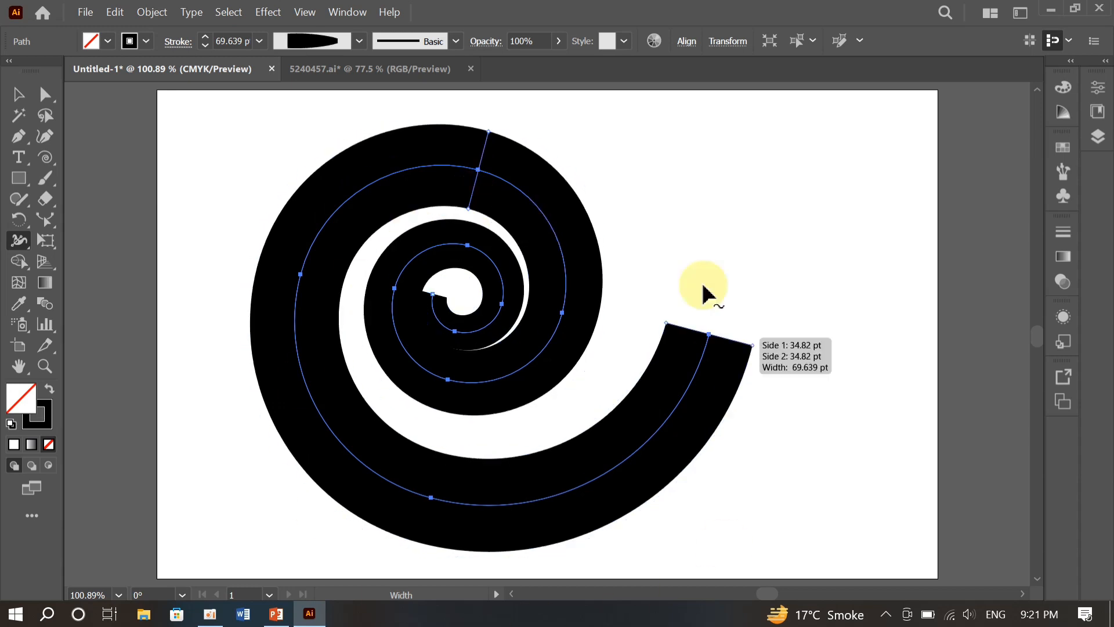
# - Try the Uniform and teardrop-shaped width profiles on the spiral, and settle on the triangular tapered profile
pyautogui.click(363, 43)
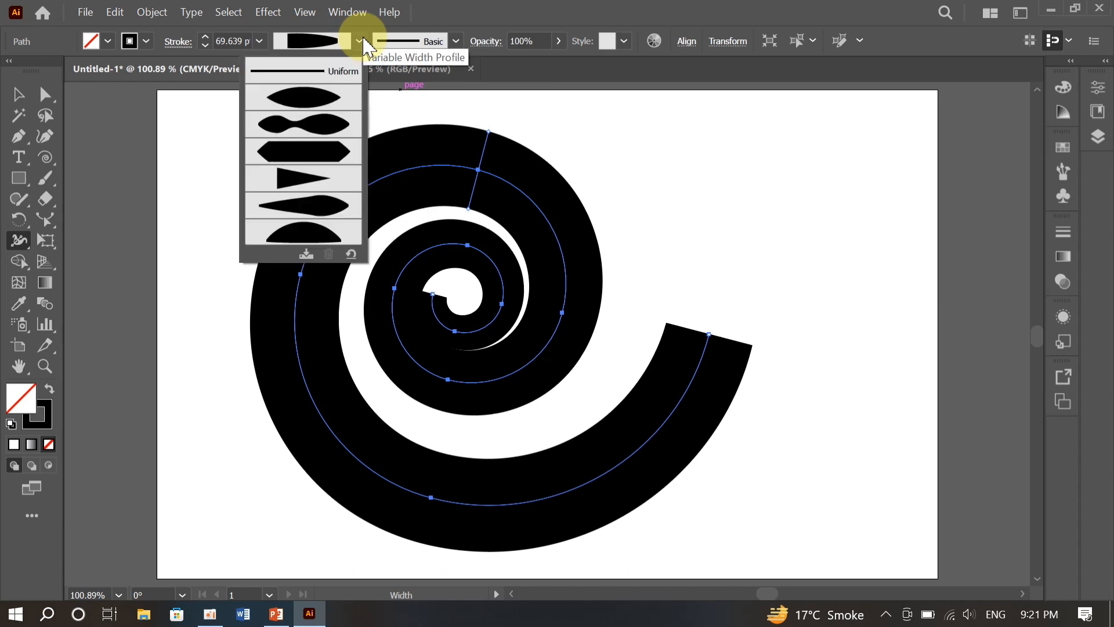
pyautogui.click(328, 74)
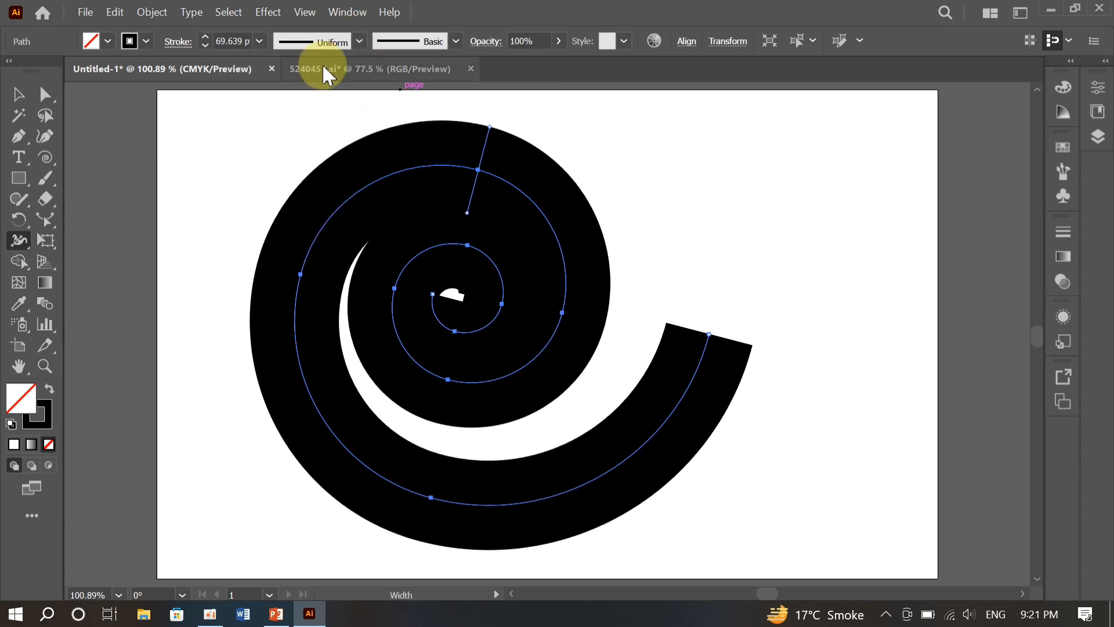
pyautogui.click(359, 41)
pyautogui.click(297, 200)
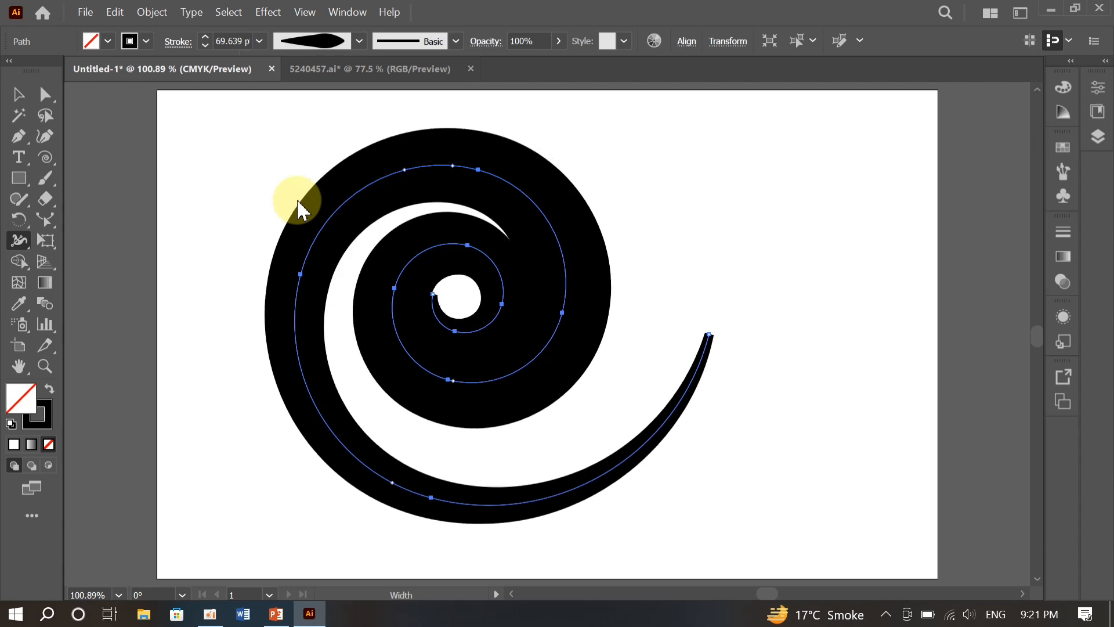
pyautogui.click(360, 41)
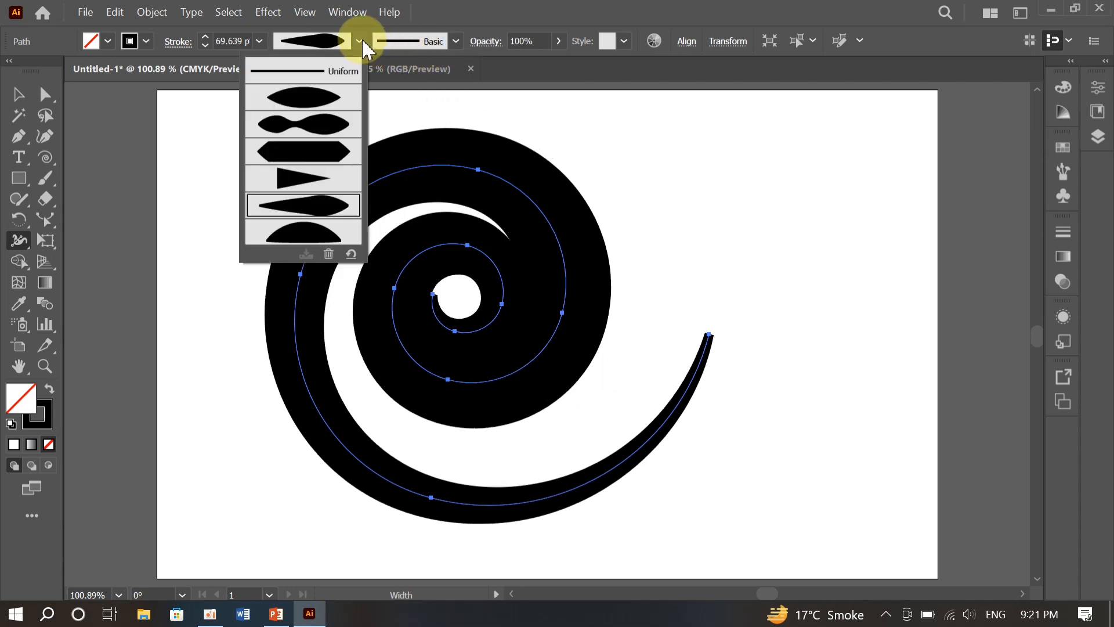
pyautogui.click(330, 175)
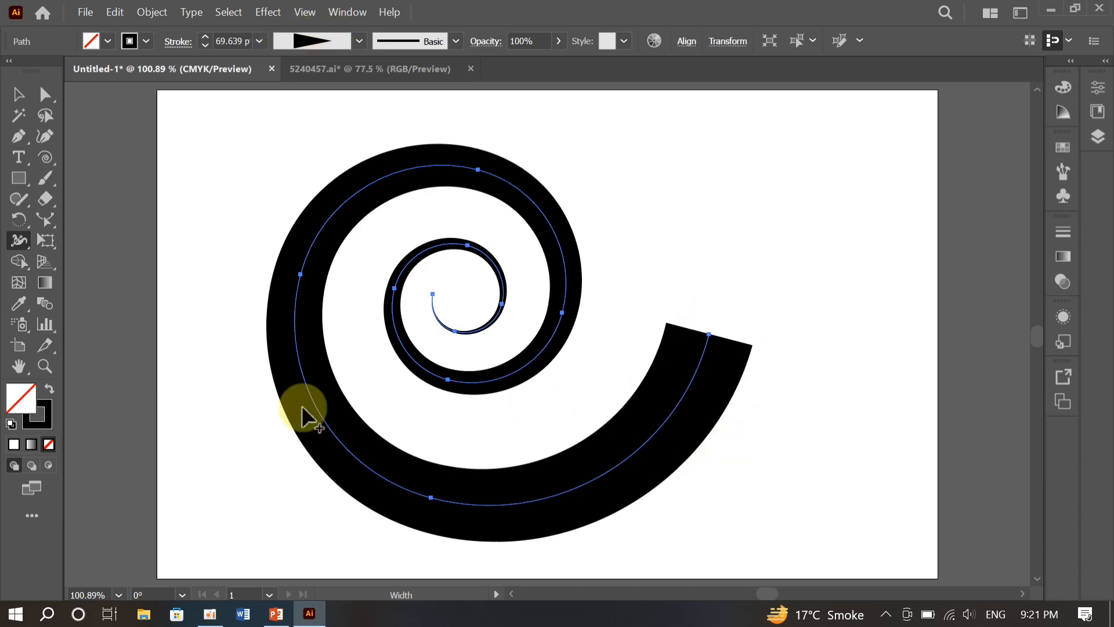
pyautogui.click(359, 41)
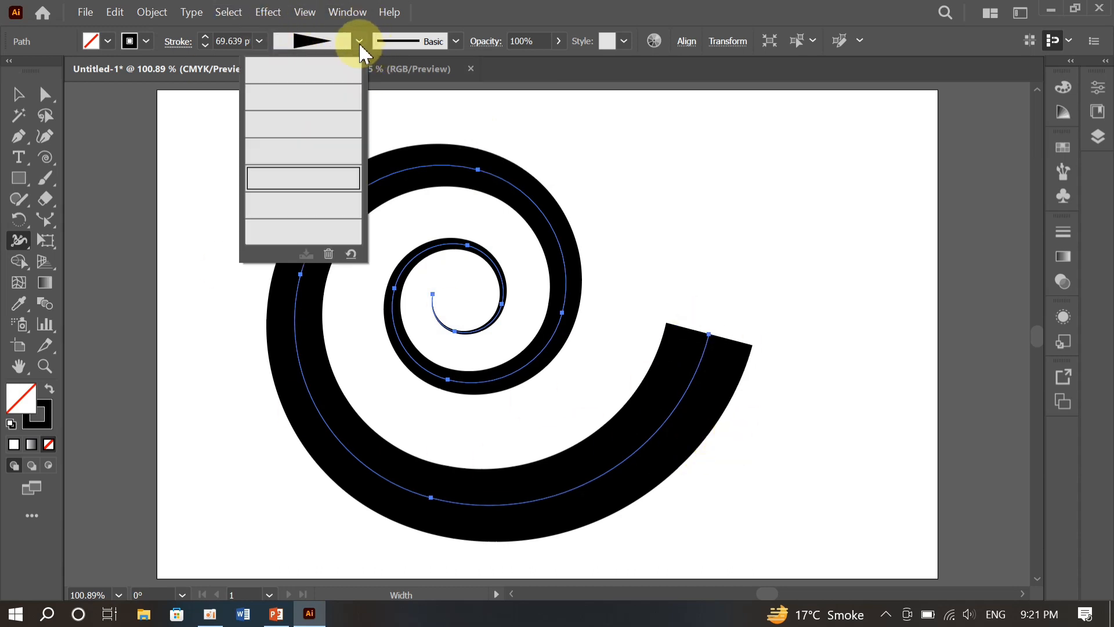
pyautogui.click(463, 284)
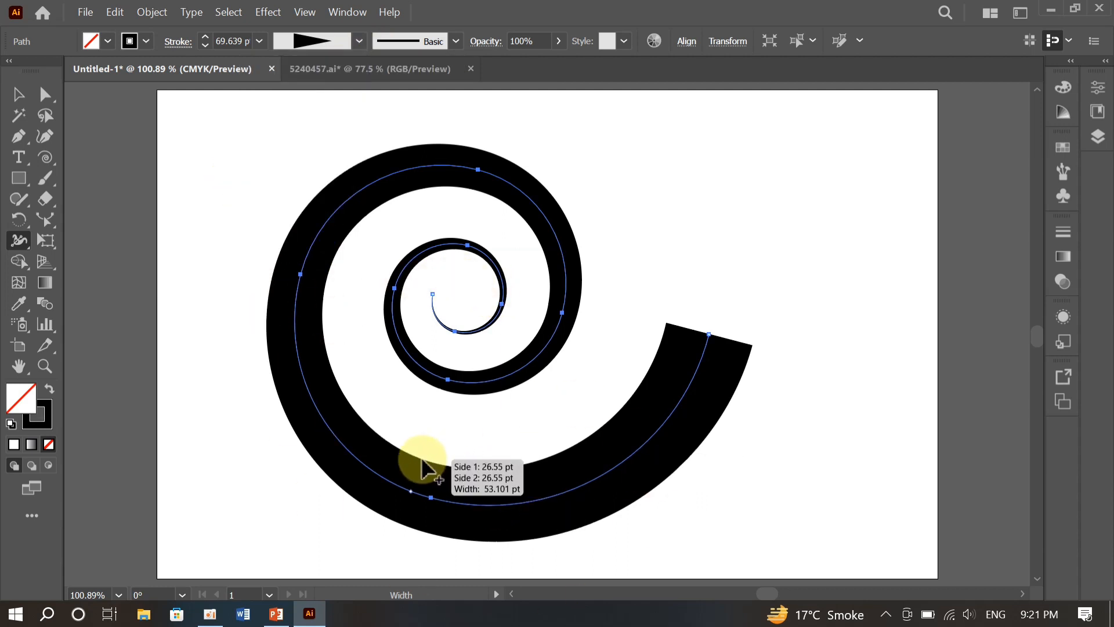
# - Widen the spiral slightly near its lowest anchor, and bulge its far-left stretch inward to a total width of about 89.5 pt
pyautogui.moveTo(422, 458)
pyautogui.mouseDown()
pyautogui.moveTo(432, 432)
pyautogui.moveTo(418, 455)
pyautogui.mouseUp()
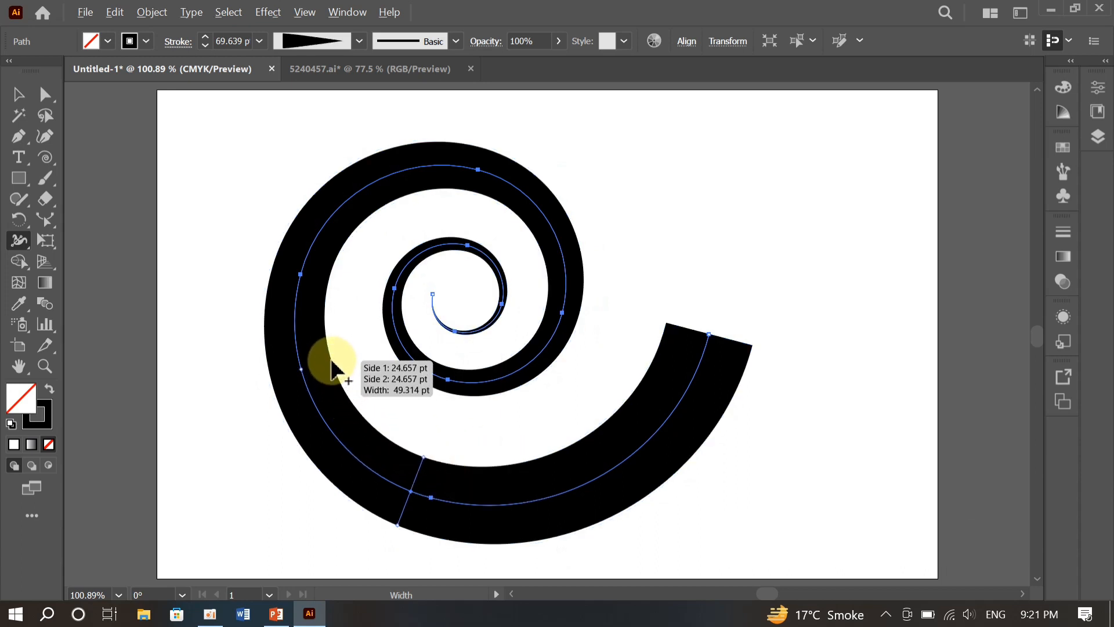
pyautogui.moveTo(331, 360); pyautogui.dragTo(363, 351)
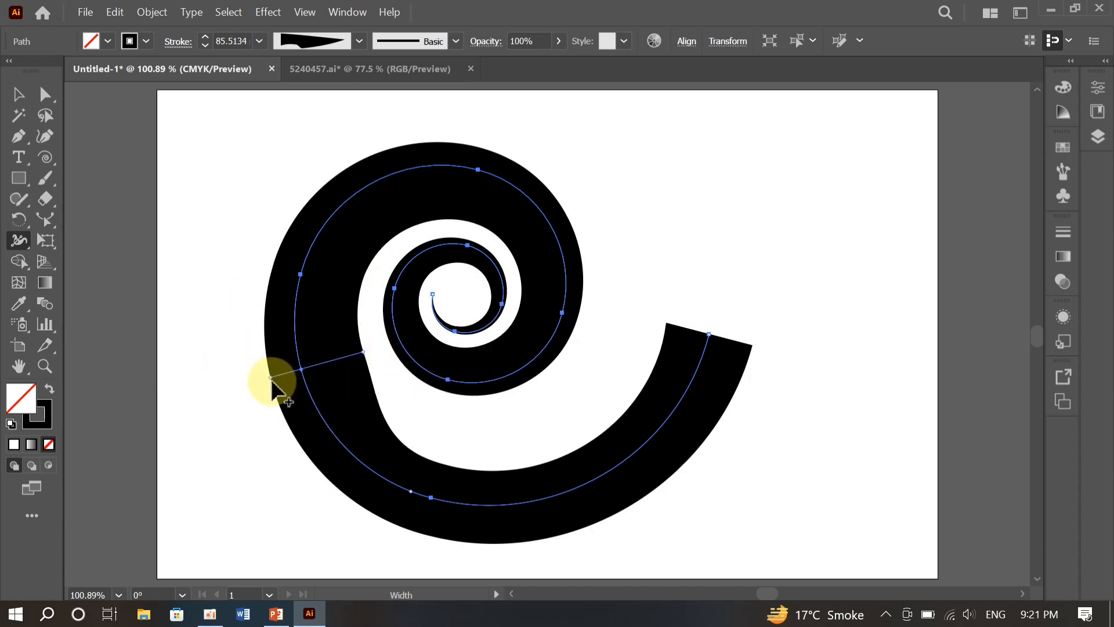
pyautogui.moveTo(269, 377)
pyautogui.mouseDown()
pyautogui.moveTo(251, 377)
pyautogui.moveTo(268, 377)
pyautogui.mouseUp()
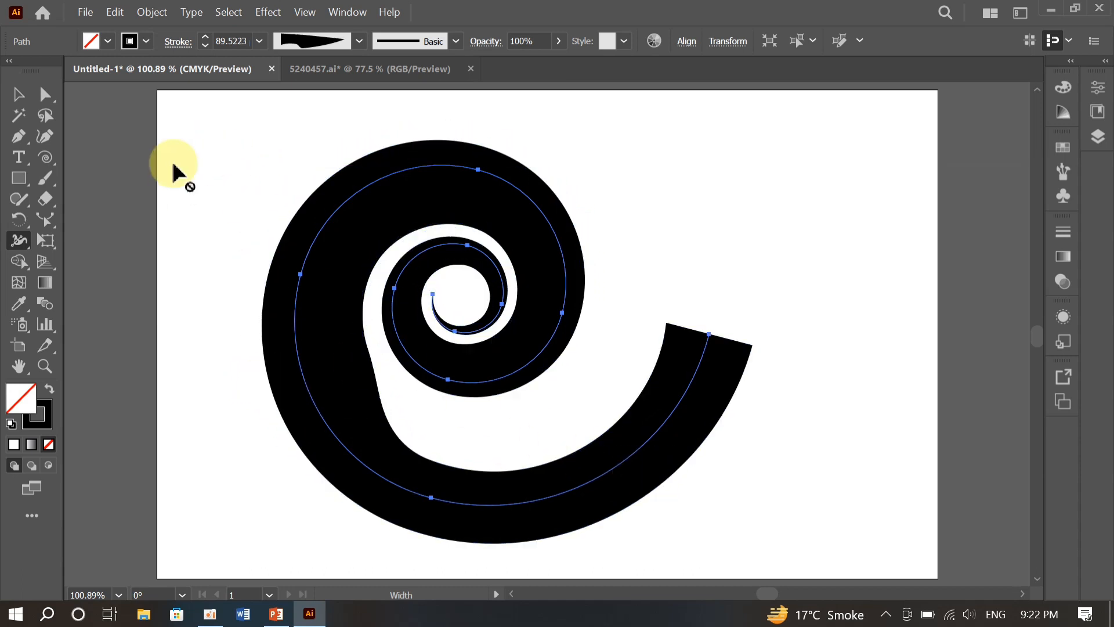
# - Delete the spiral to clear the artboard
pyautogui.click(16, 94)
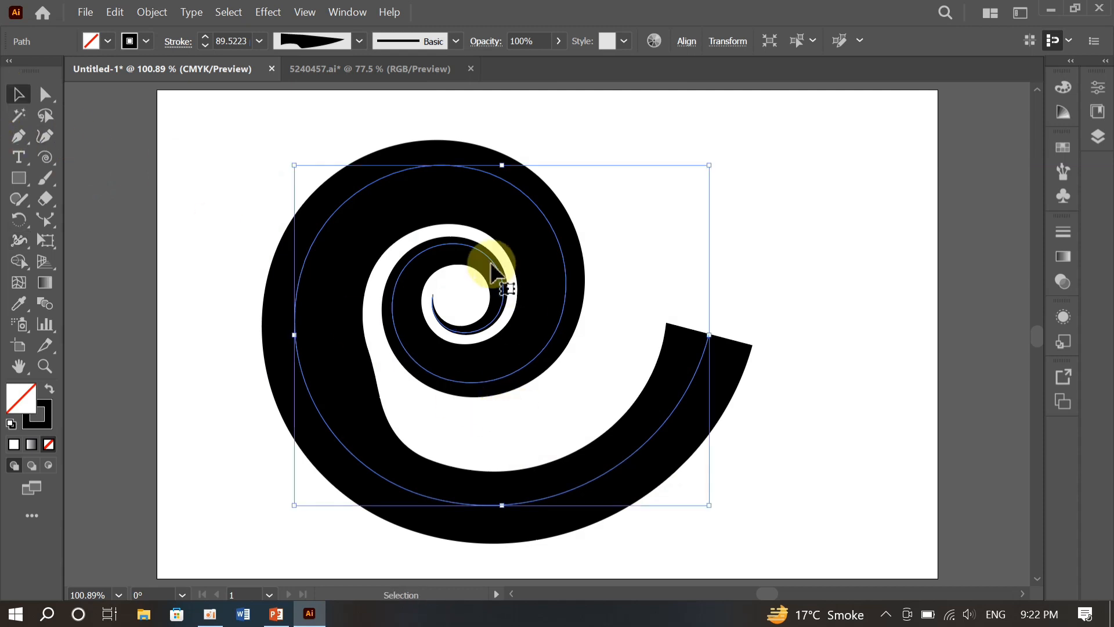
pyautogui.press('Delete')
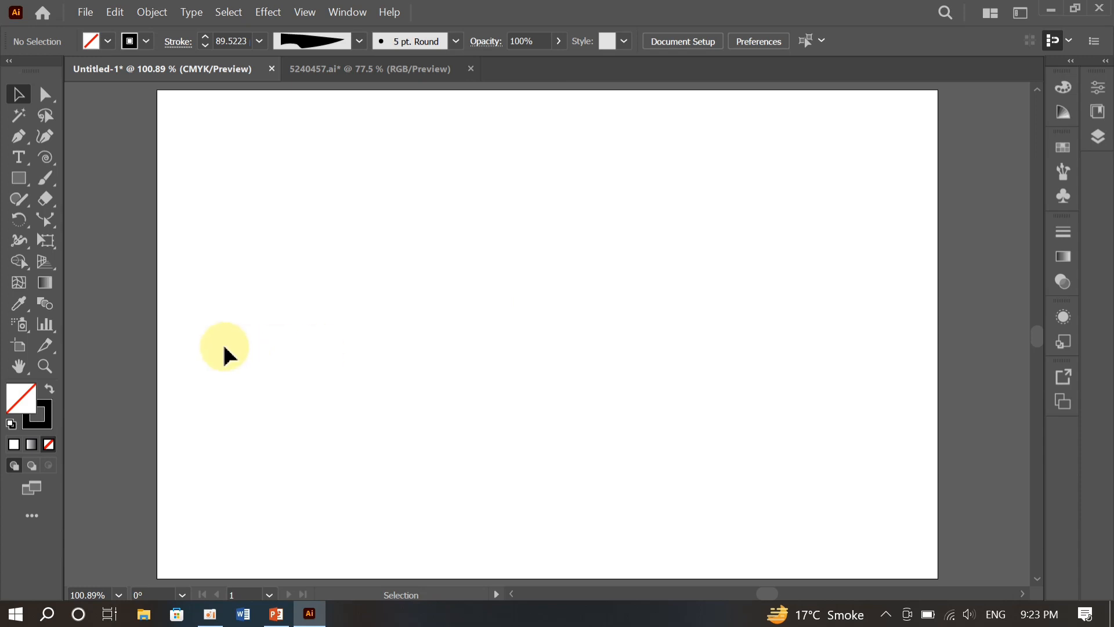
pyautogui.press('t')
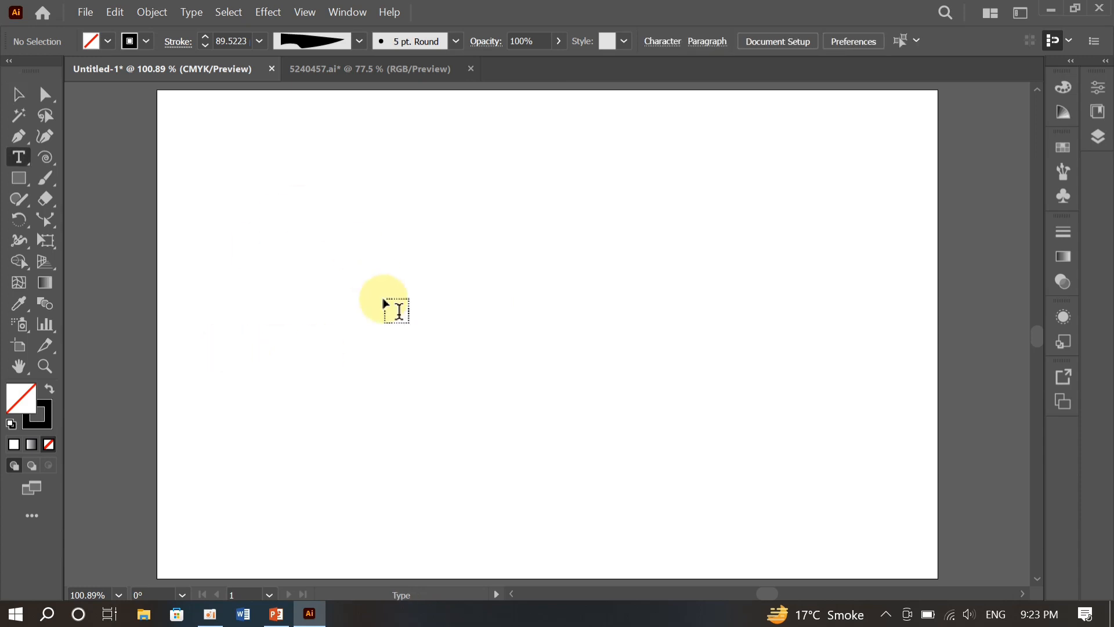
pyautogui.click(373, 252)
pyautogui.write('@')
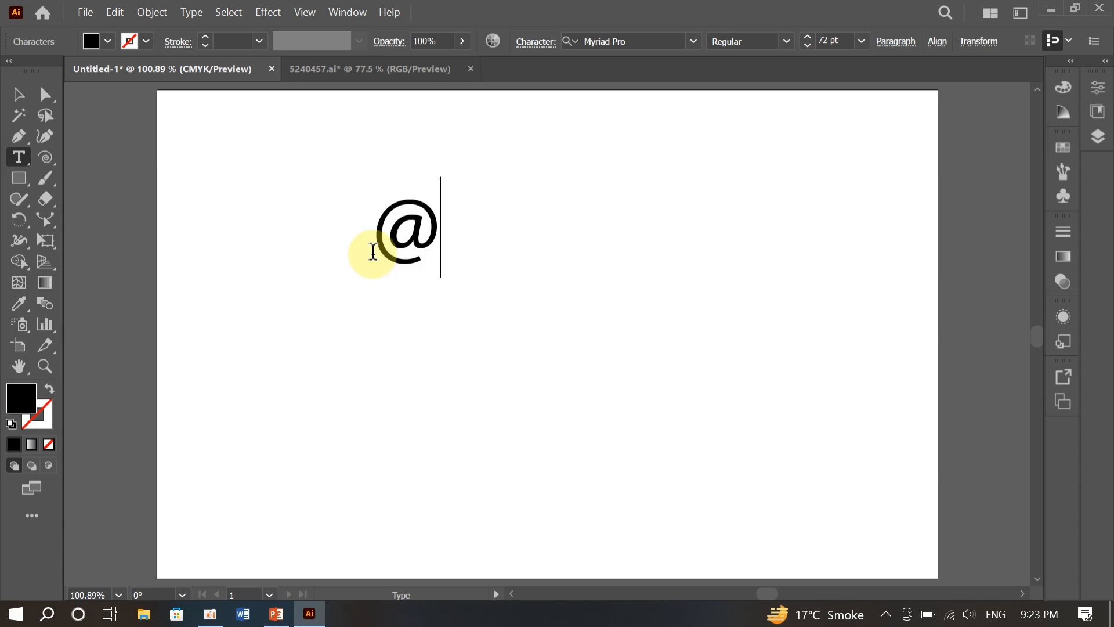
pyautogui.write('5ac')
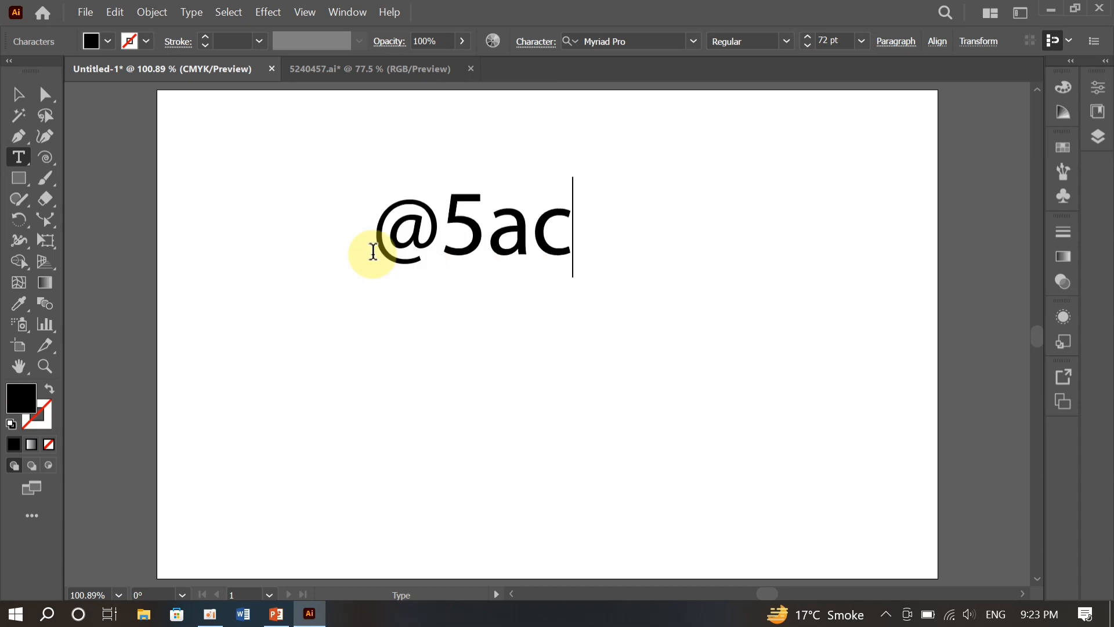
pyautogui.write('etech')
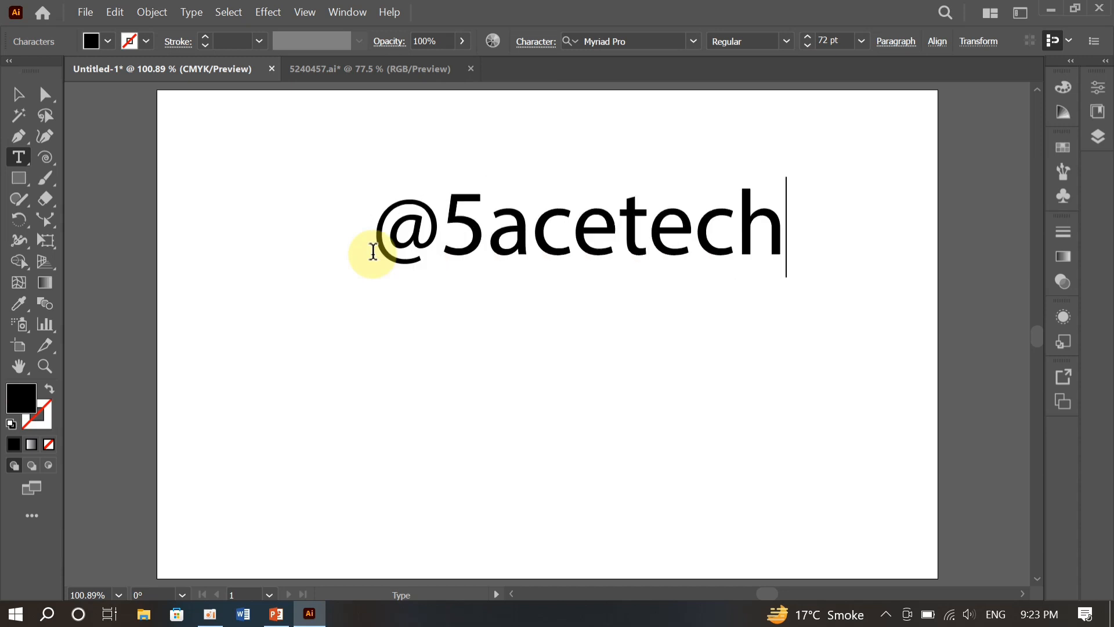
pyautogui.hotkey('ctrl', 'a')
pyautogui.click(18, 94)
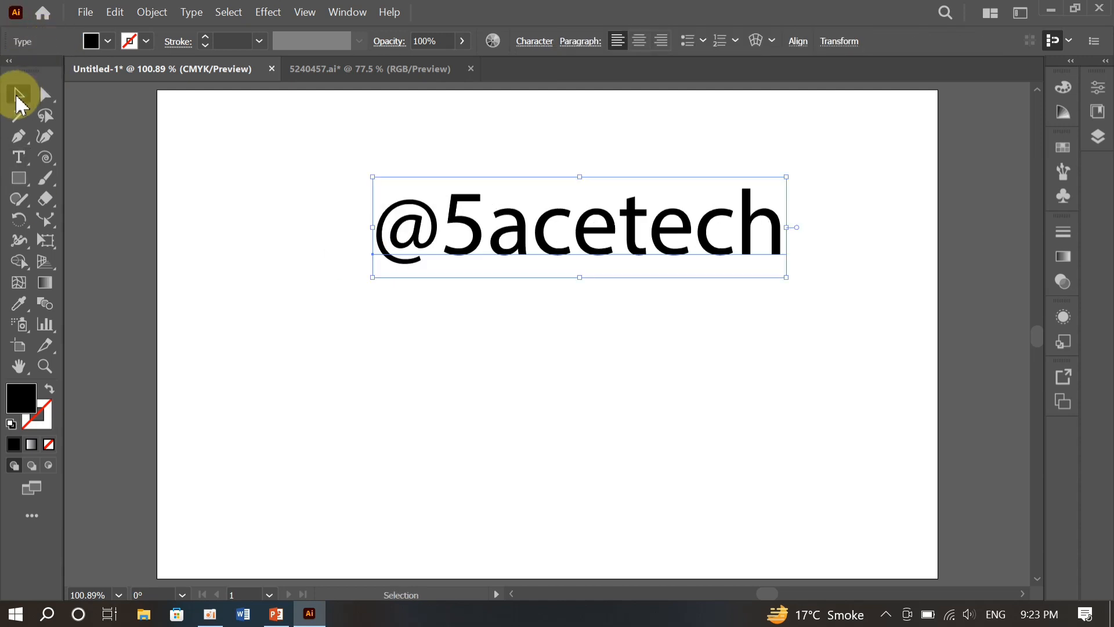
pyautogui.moveTo(545, 244); pyautogui.dragTo(510, 324)
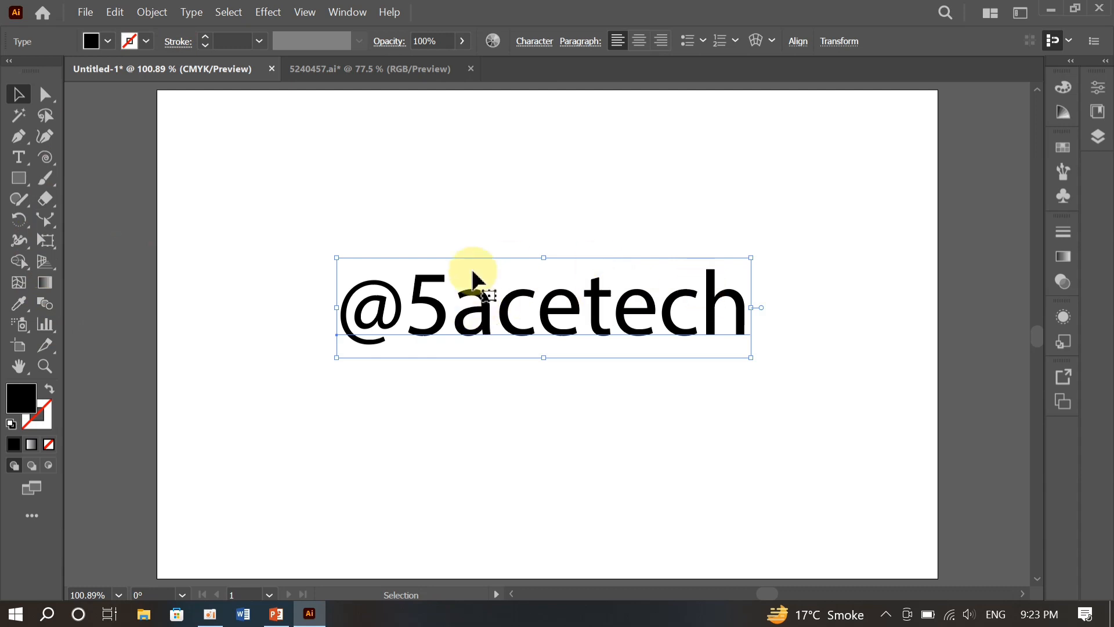
pyautogui.rightClick(590, 315)
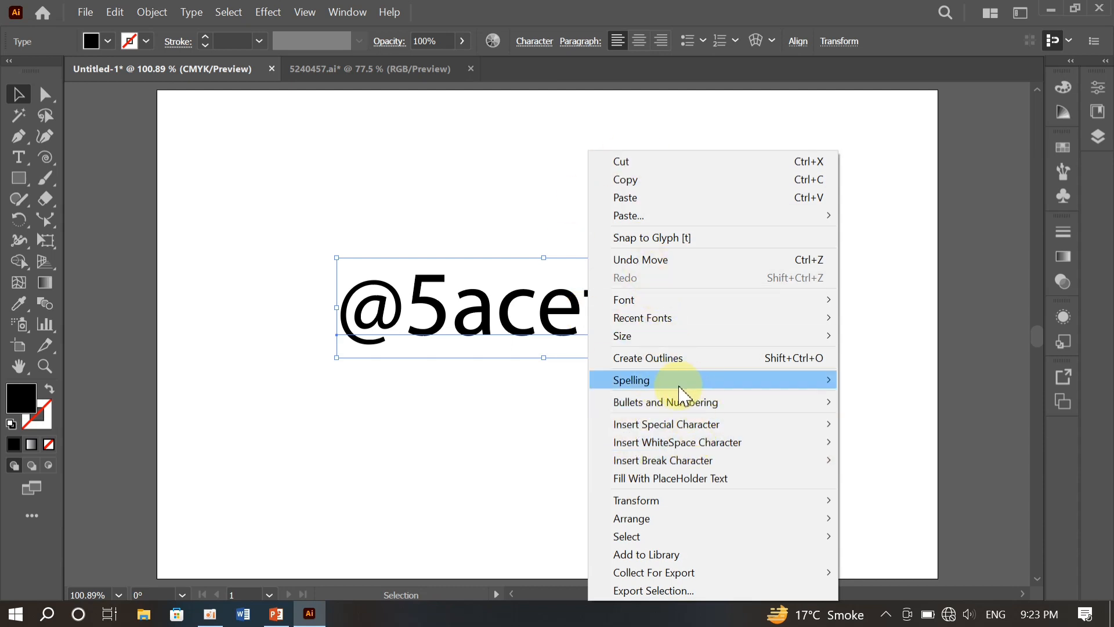
pyautogui.moveTo(631, 445)
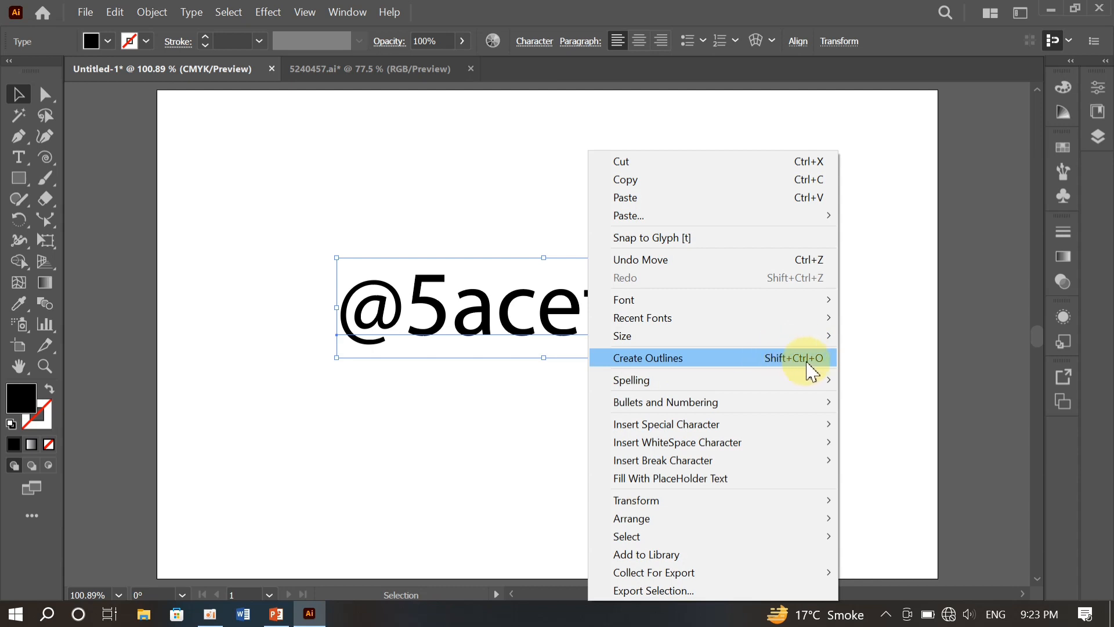
pyautogui.click(690, 364)
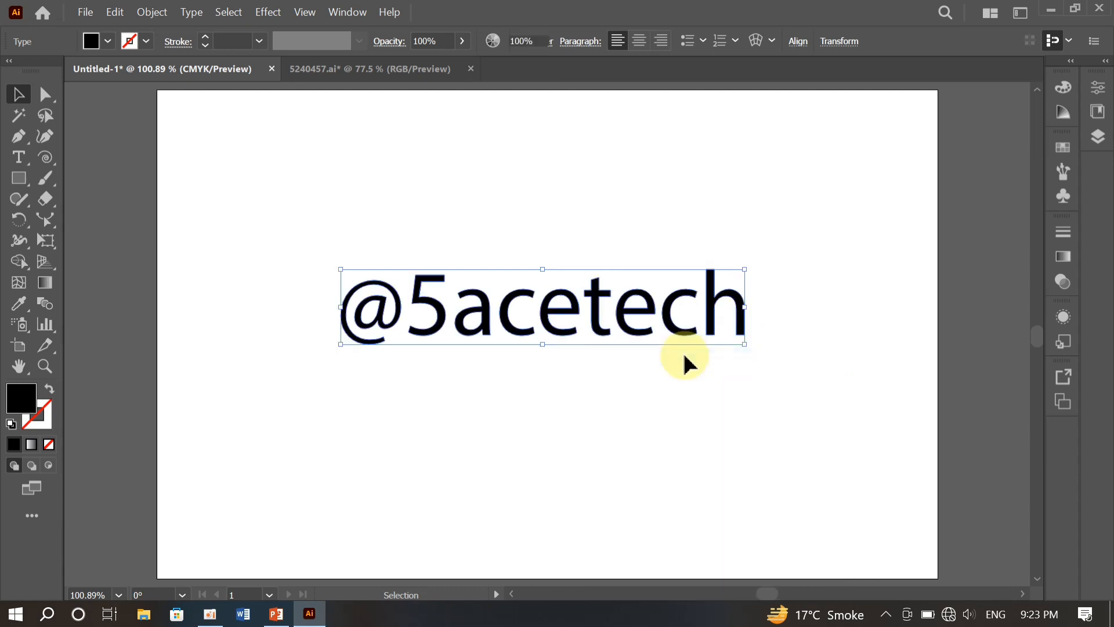
# - Review the type commands available for the outlined lettering, and undo its conversion to outlines
pyautogui.click(195, 17)
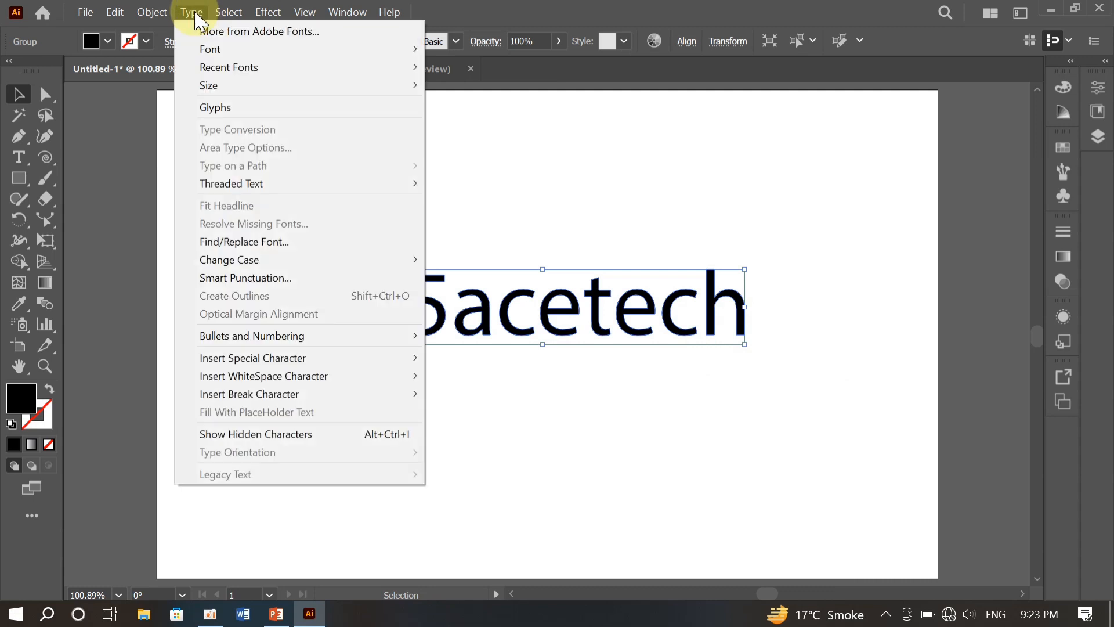
pyautogui.moveTo(228, 13)
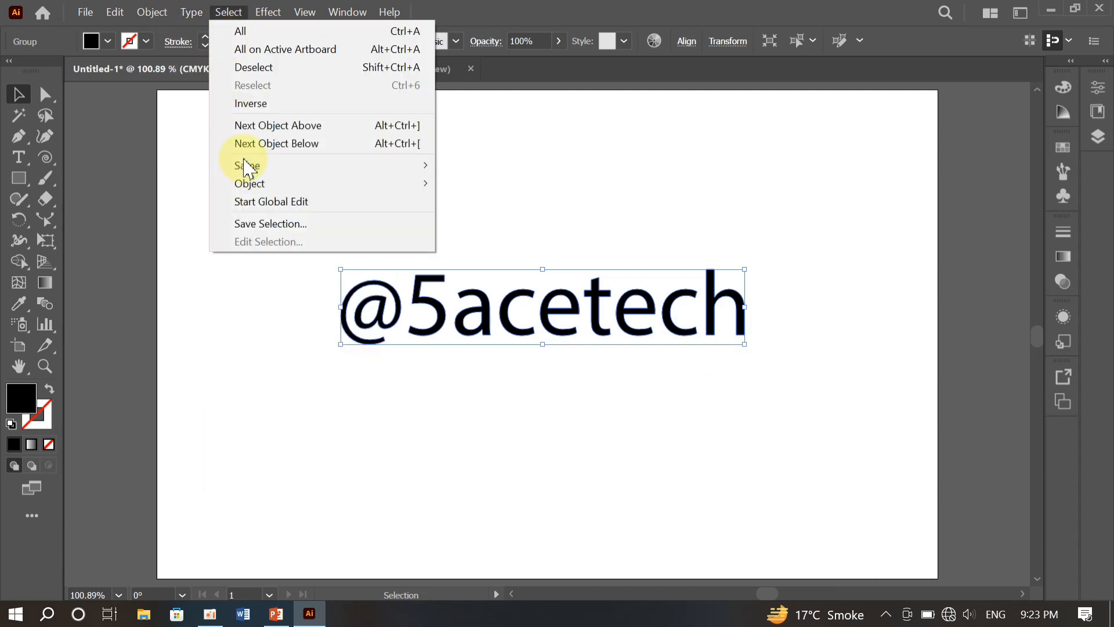
pyautogui.moveTo(191, 12)
pyautogui.moveTo(242, 74)
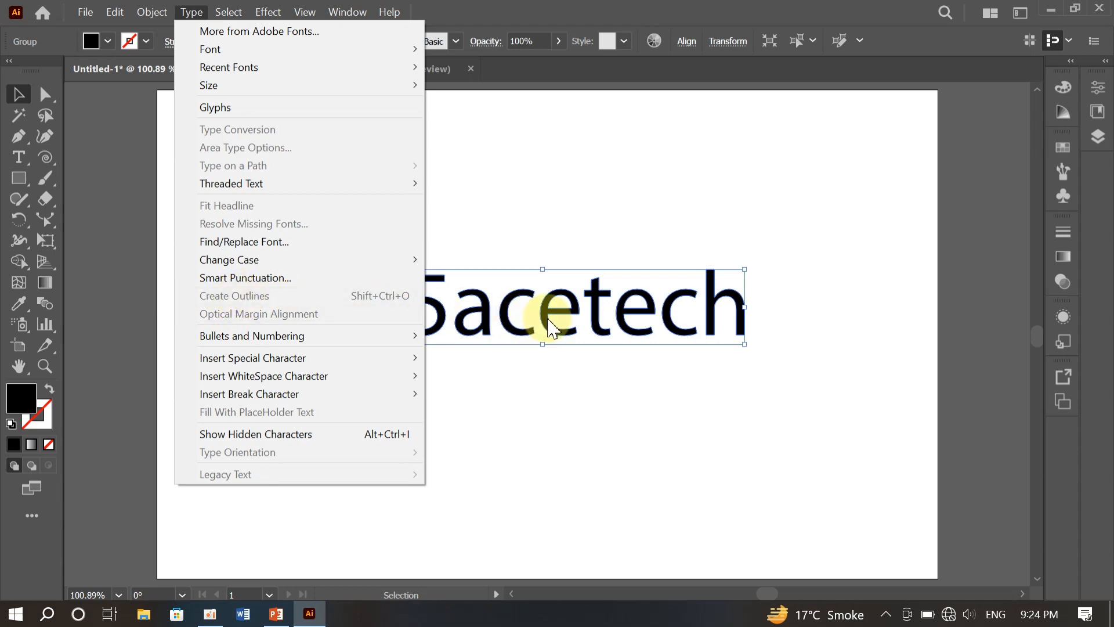
pyautogui.click(534, 238)
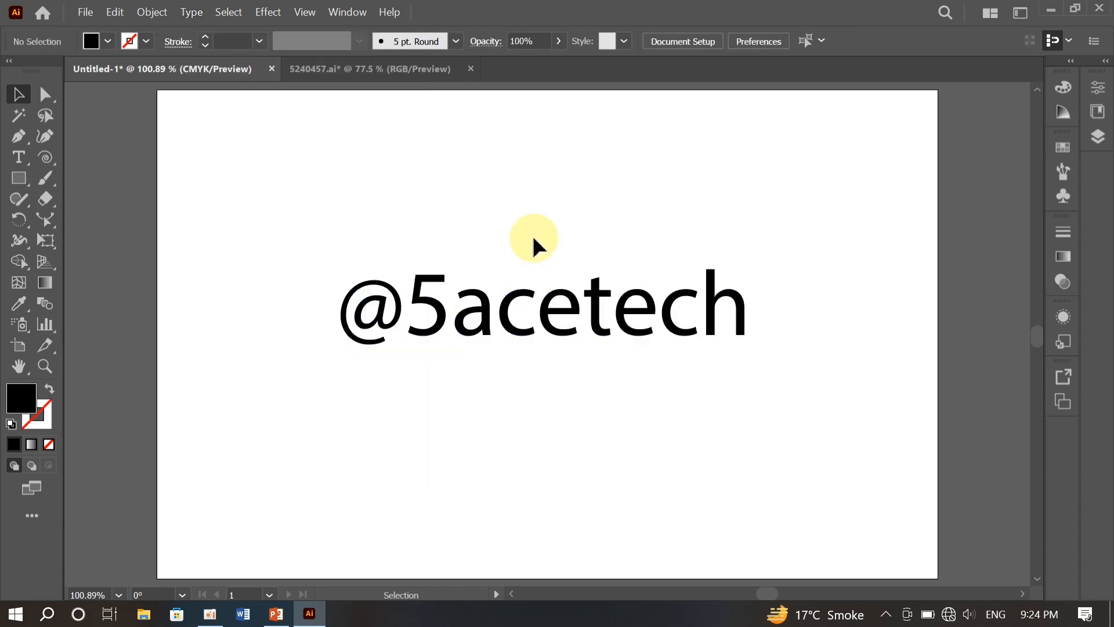
pyautogui.hotkey('ctrl', 'z')
# - Create outlines from the restored live text
pyautogui.click(191, 12)
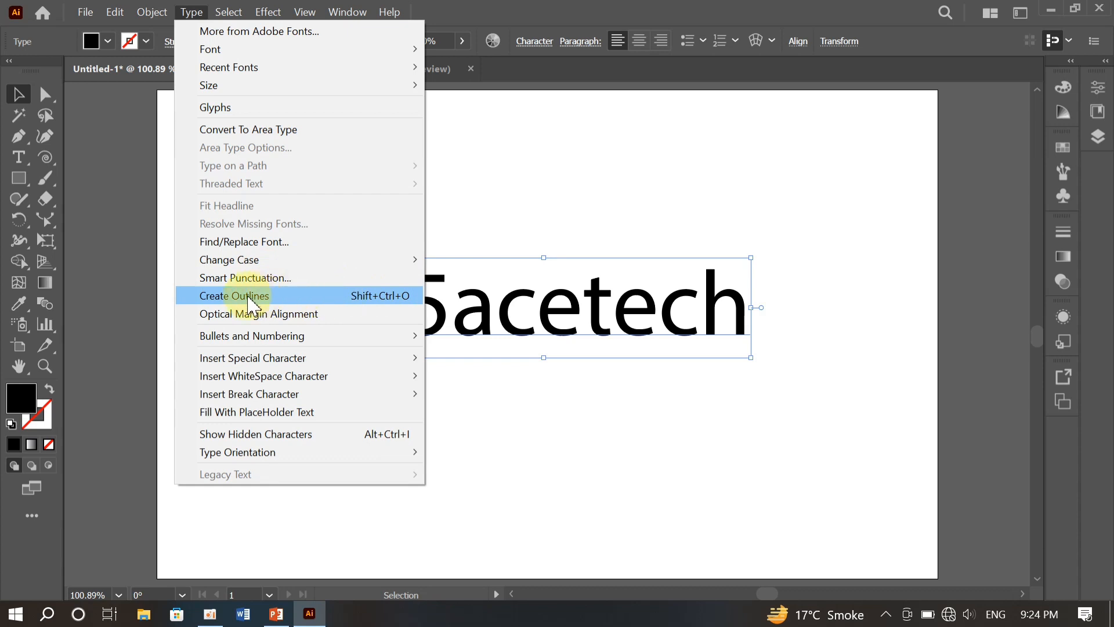
pyautogui.click(388, 303)
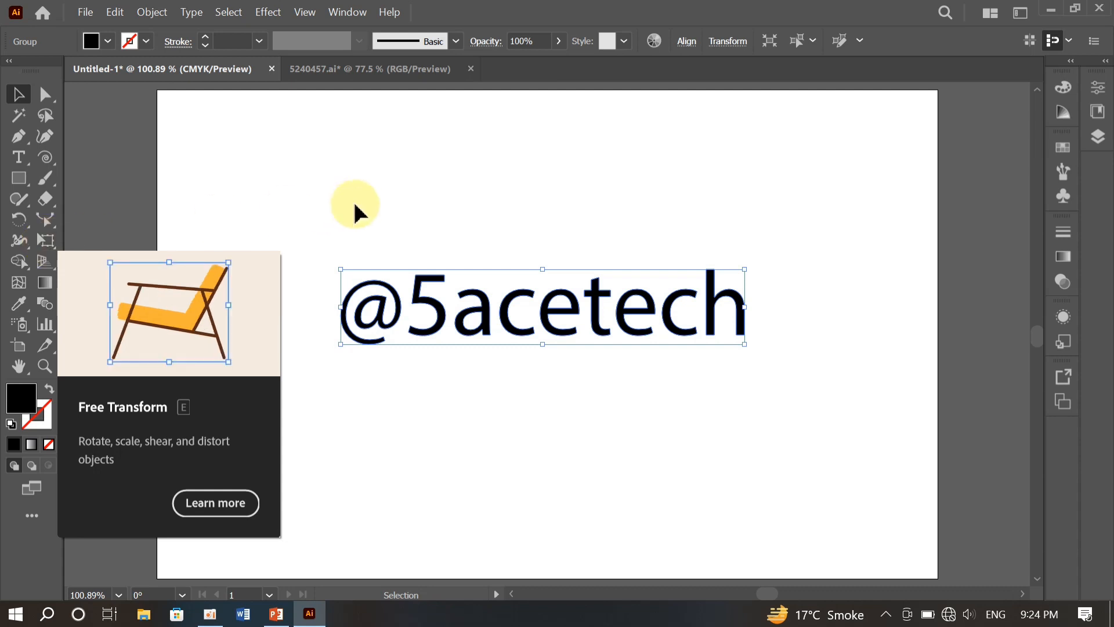
pyautogui.press('e')
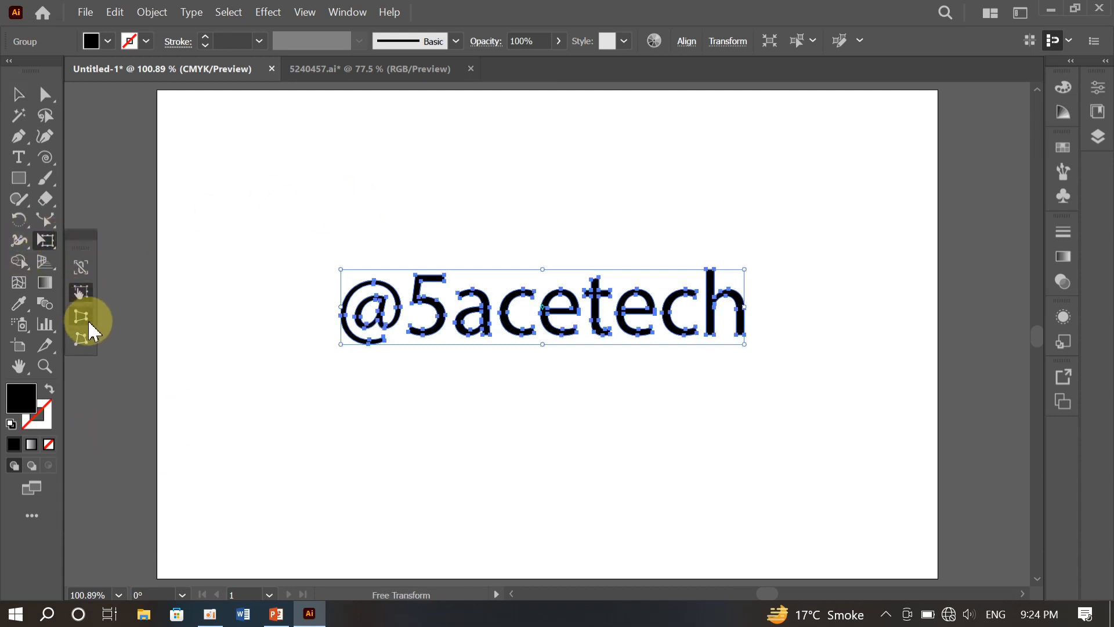
pyautogui.moveTo(79, 238); pyautogui.dragTo(258, 196)
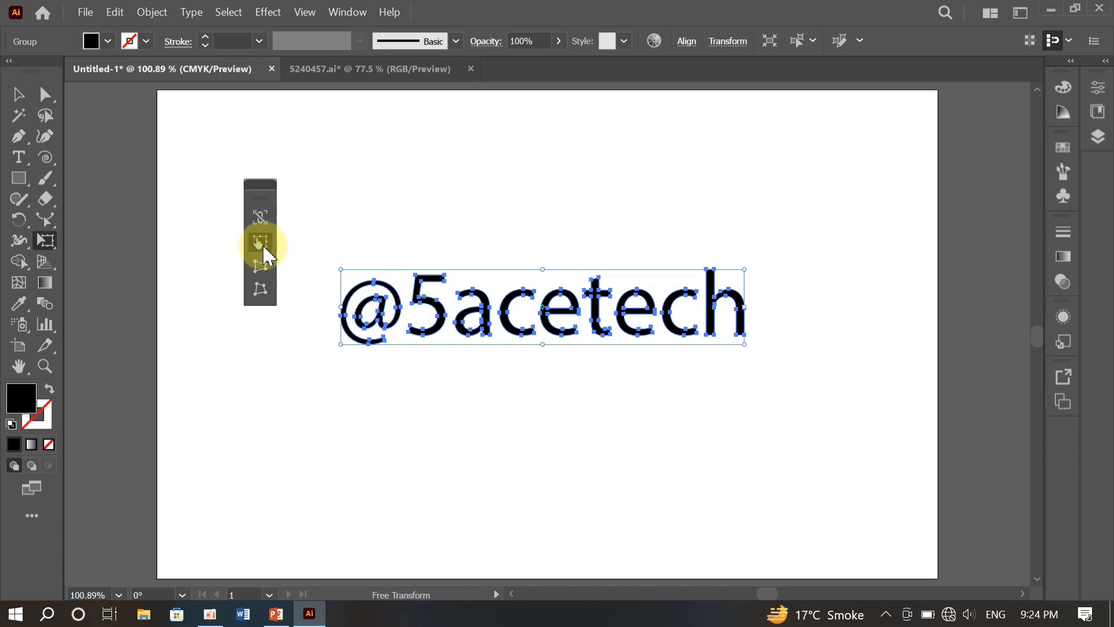
pyautogui.moveTo(332, 270); pyautogui.dragTo(302, 264)
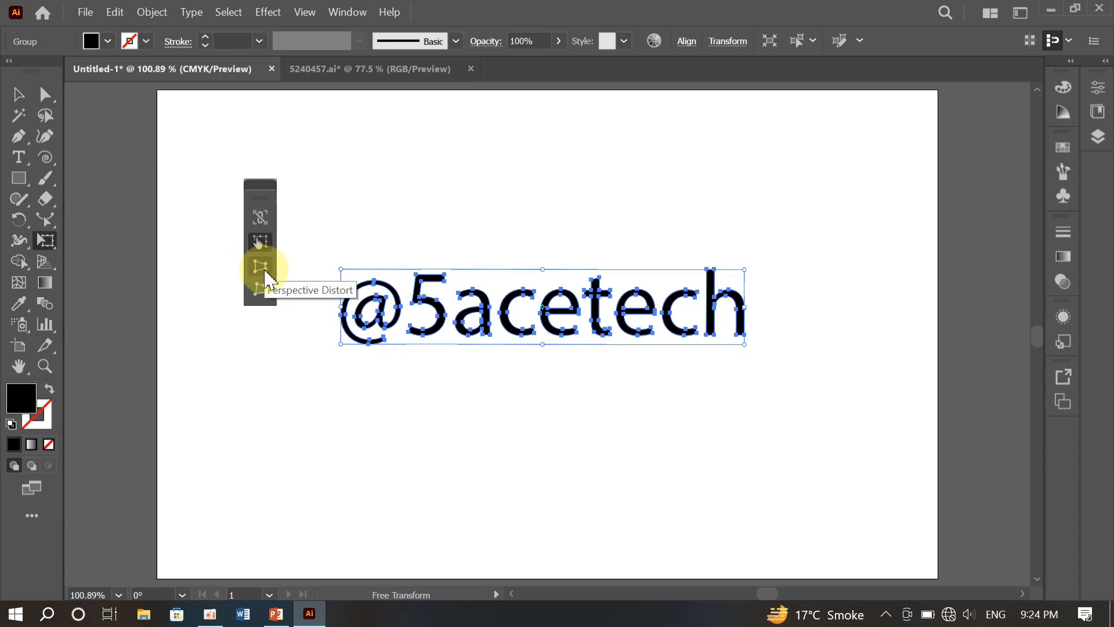
pyautogui.click(261, 268)
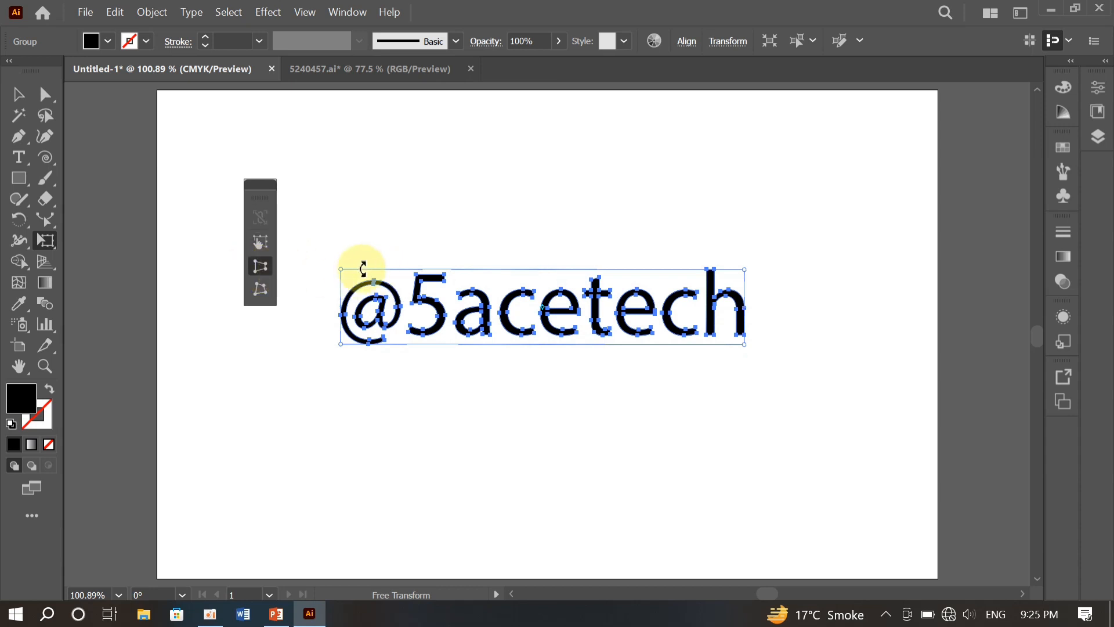
pyautogui.moveTo(342, 270); pyautogui.dragTo(316, 155)
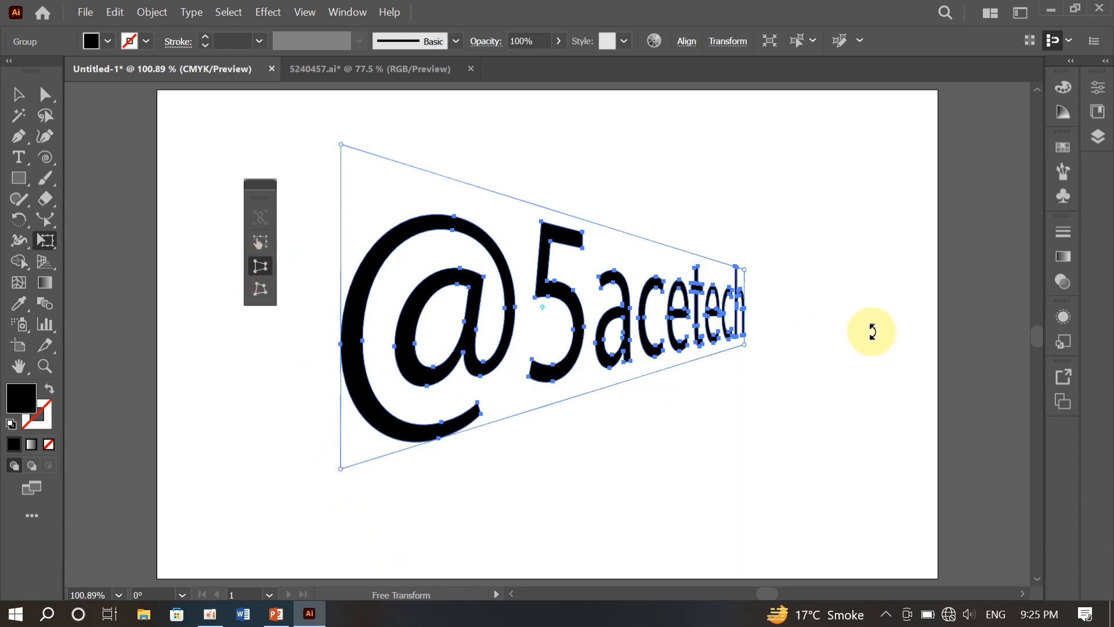
pyautogui.moveTo(744, 346); pyautogui.dragTo(742, 298)
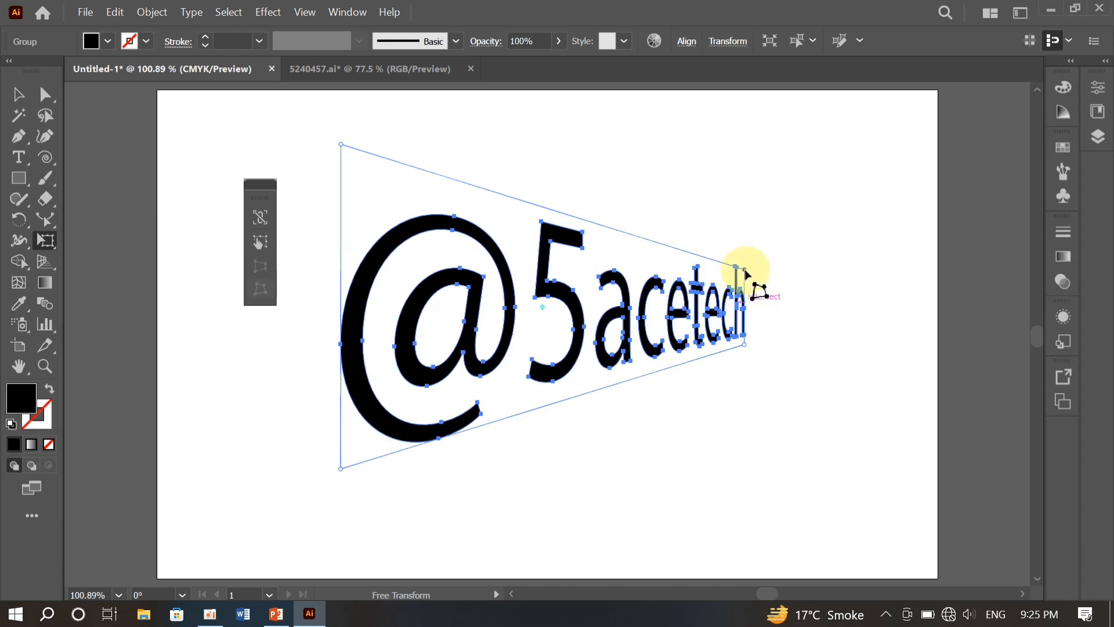
# - Free-distort the lettering by pulling its upper-right corner slightly outward and its upper-left corner down, and delete the distorted lettering
pyautogui.moveTo(744, 271)
pyautogui.mouseDown()
pyautogui.moveTo(823, 249)
pyautogui.moveTo(739, 276)
pyautogui.moveTo(820, 249)
pyautogui.moveTo(754, 266)
pyautogui.mouseUp()
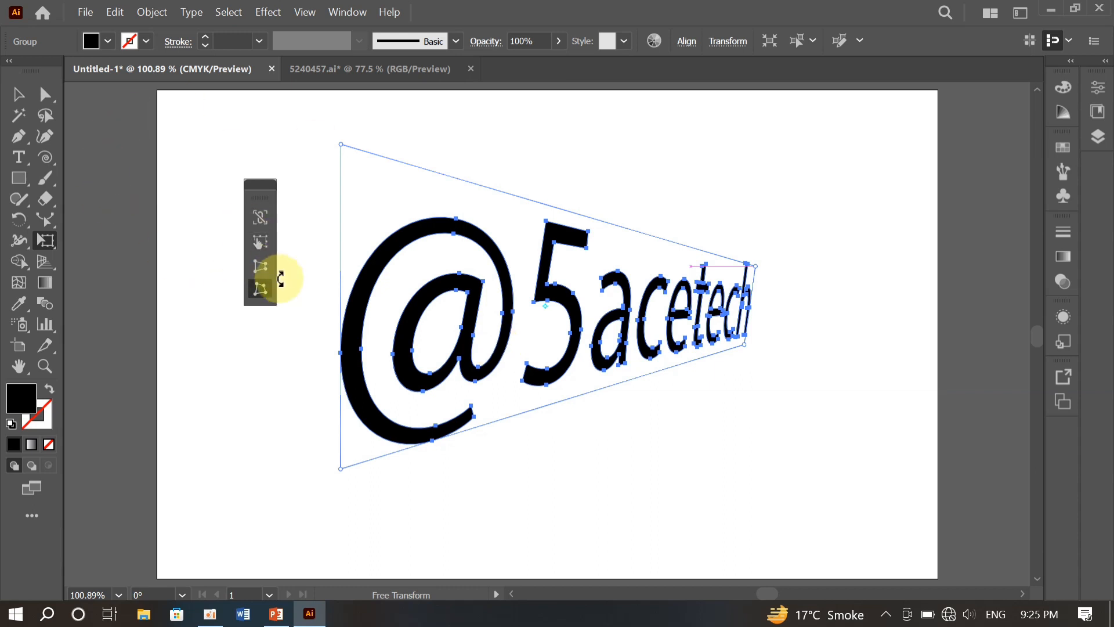
pyautogui.click(261, 287)
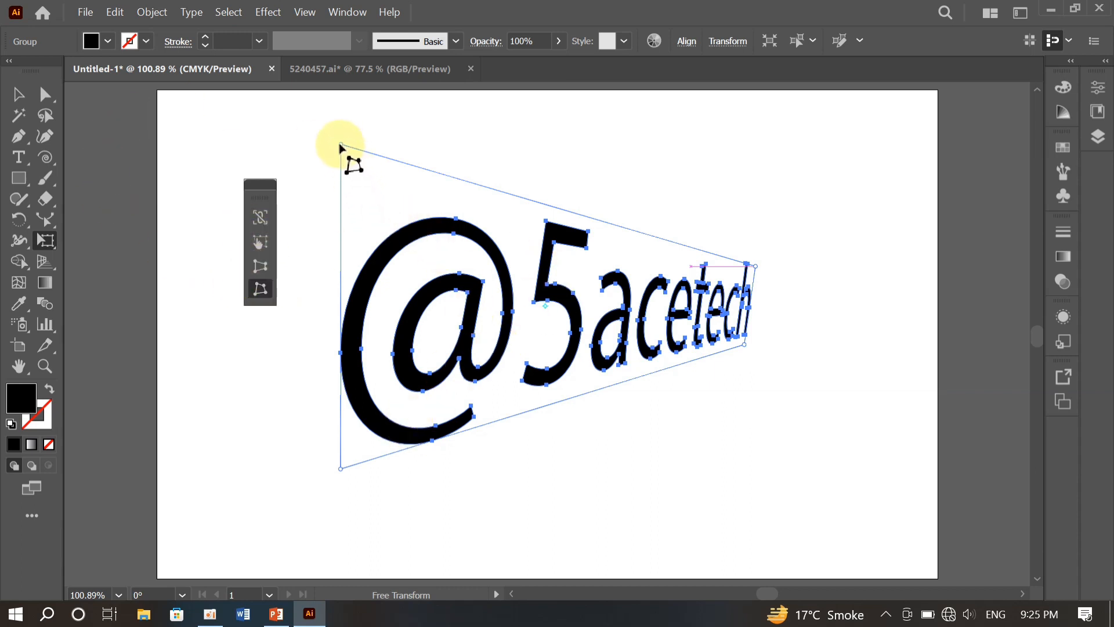
pyautogui.moveTo(341, 148); pyautogui.dragTo(341, 203)
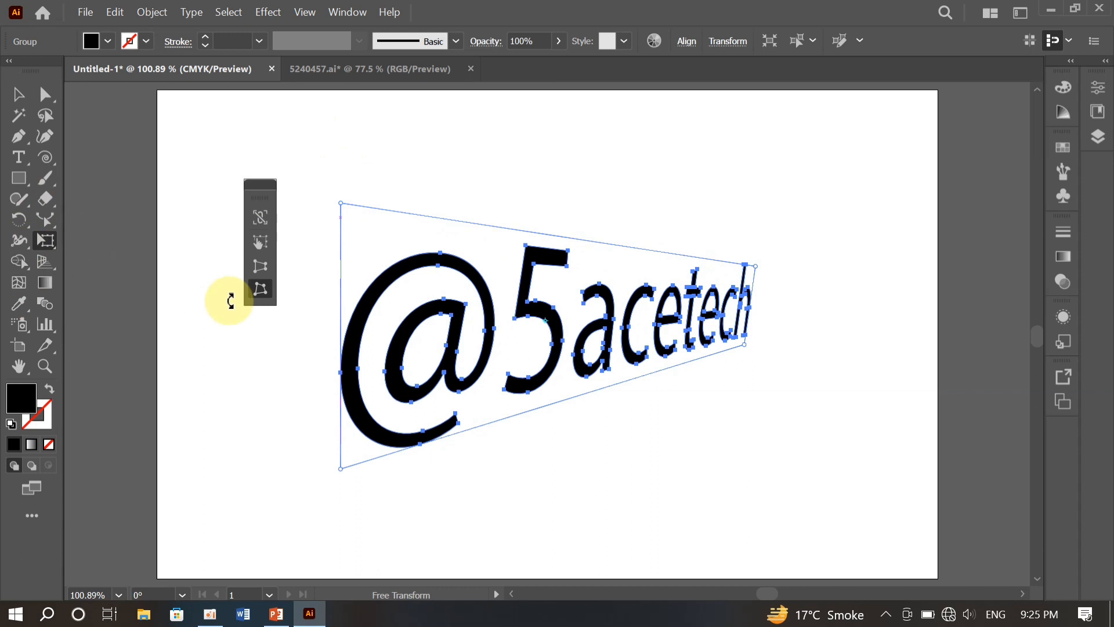
pyautogui.moveTo(259, 185); pyautogui.dragTo(39, 241)
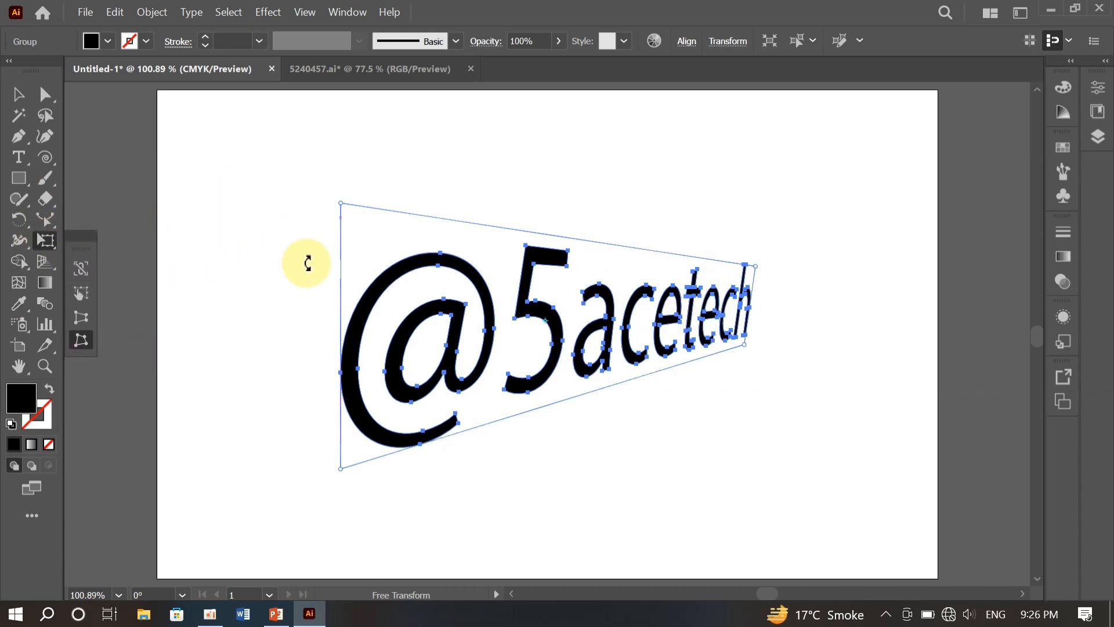
pyautogui.press('Delete')
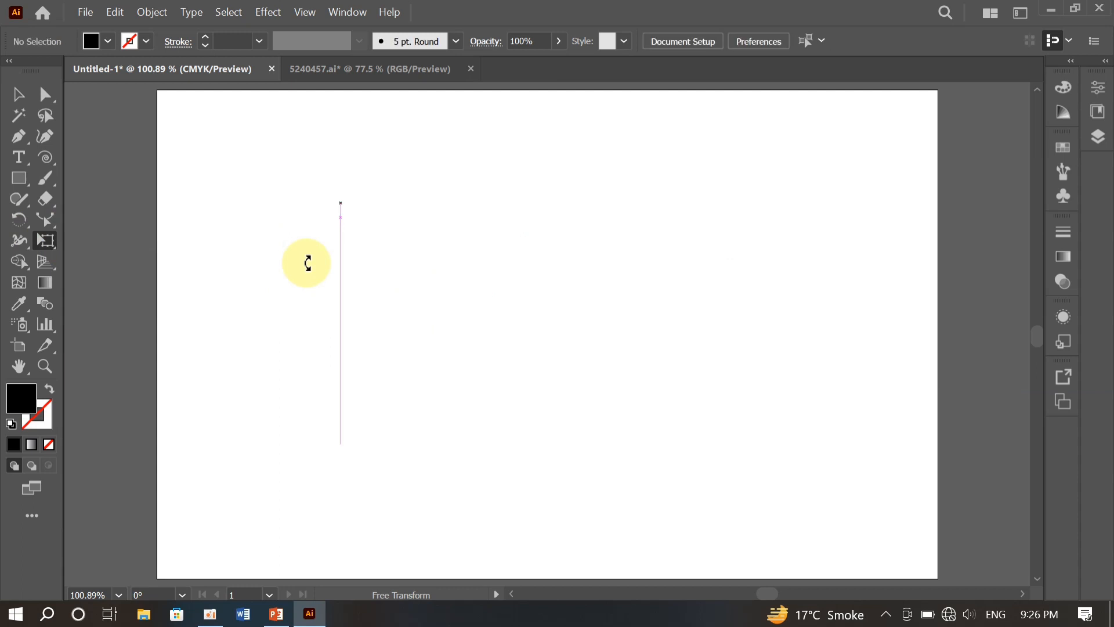
# - Switch to the 5240457.ai document and apply the Puppet Warp tool to the whole mother-and-child illustration
pyautogui.click(378, 71)
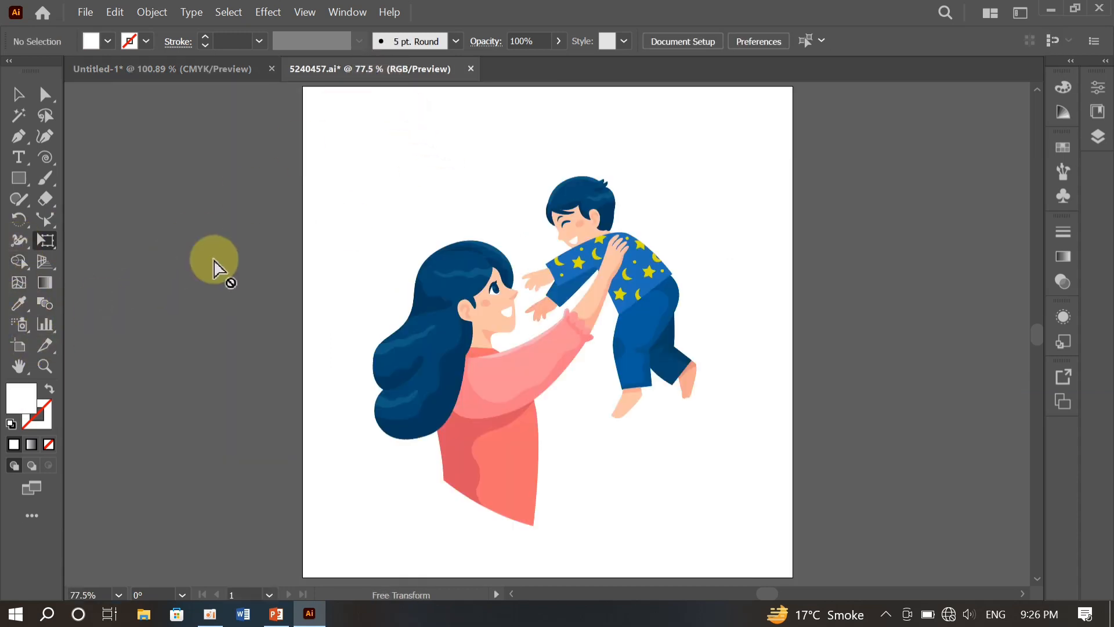
pyautogui.click(17, 96)
pyautogui.moveTo(387, 198); pyautogui.dragTo(715, 531)
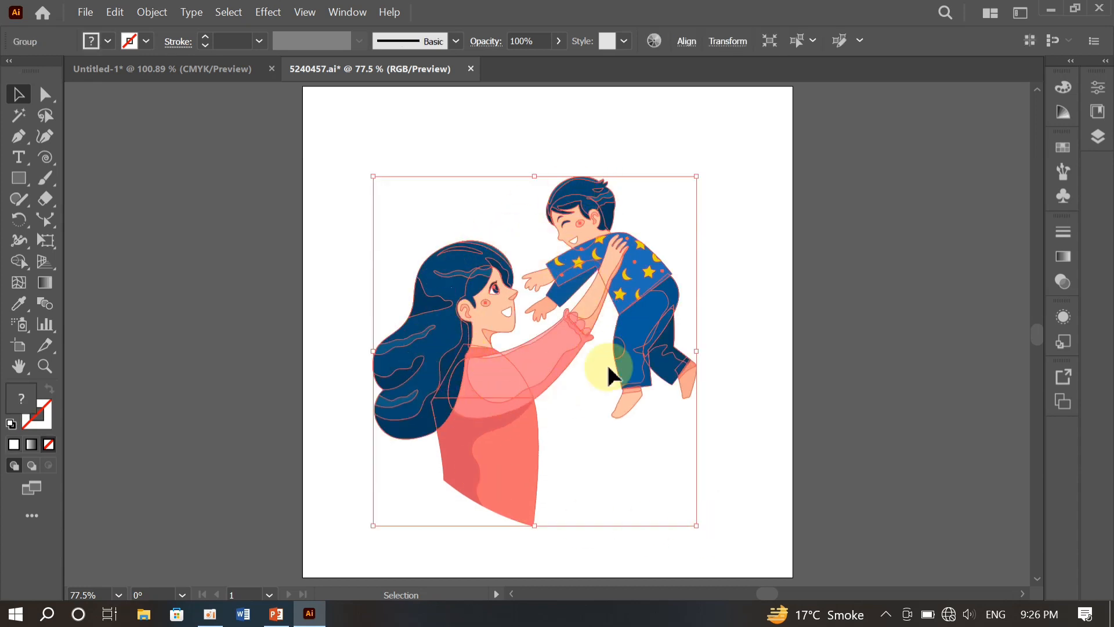
pyautogui.click(49, 241)
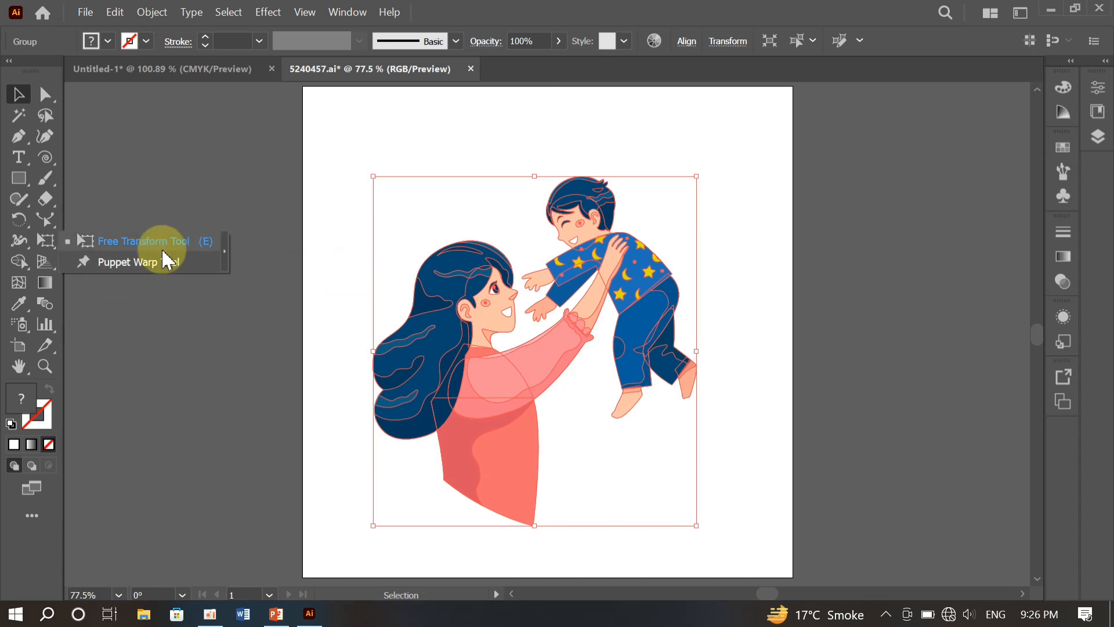
pyautogui.click(146, 261)
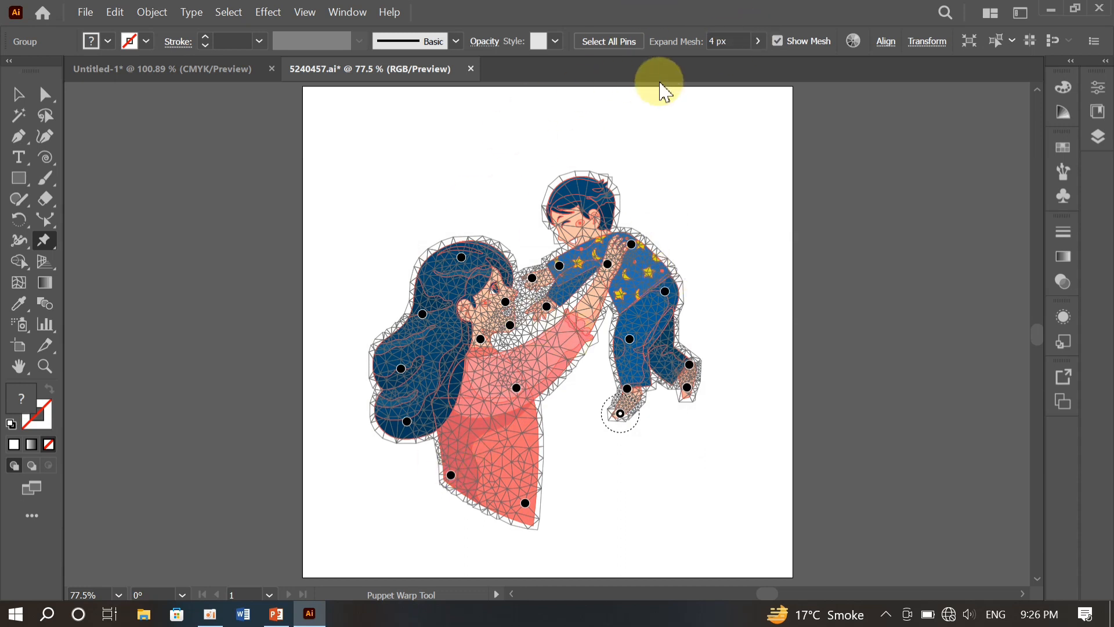
# - Hide the Puppet Warp mesh on the illustration and show it again
pyautogui.click(758, 41)
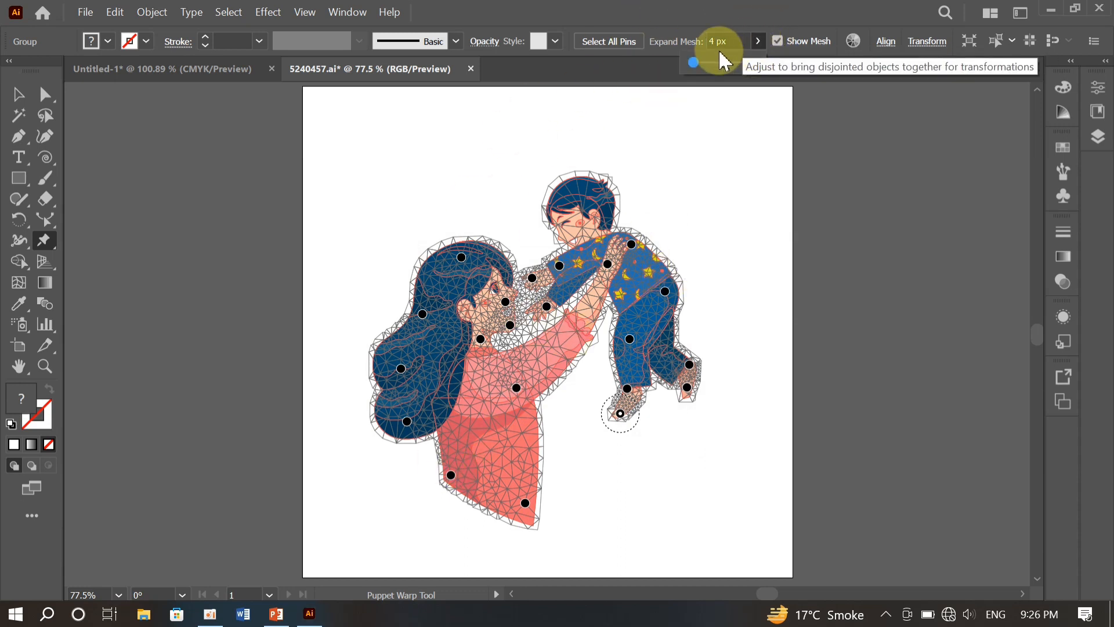
pyautogui.click(777, 40)
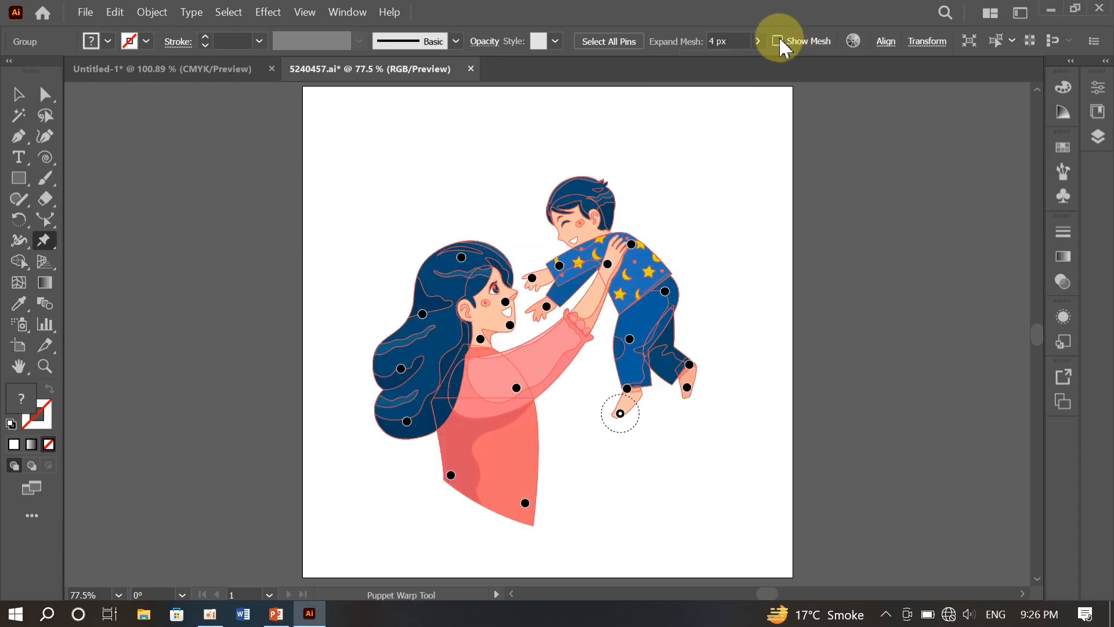
pyautogui.click(779, 42)
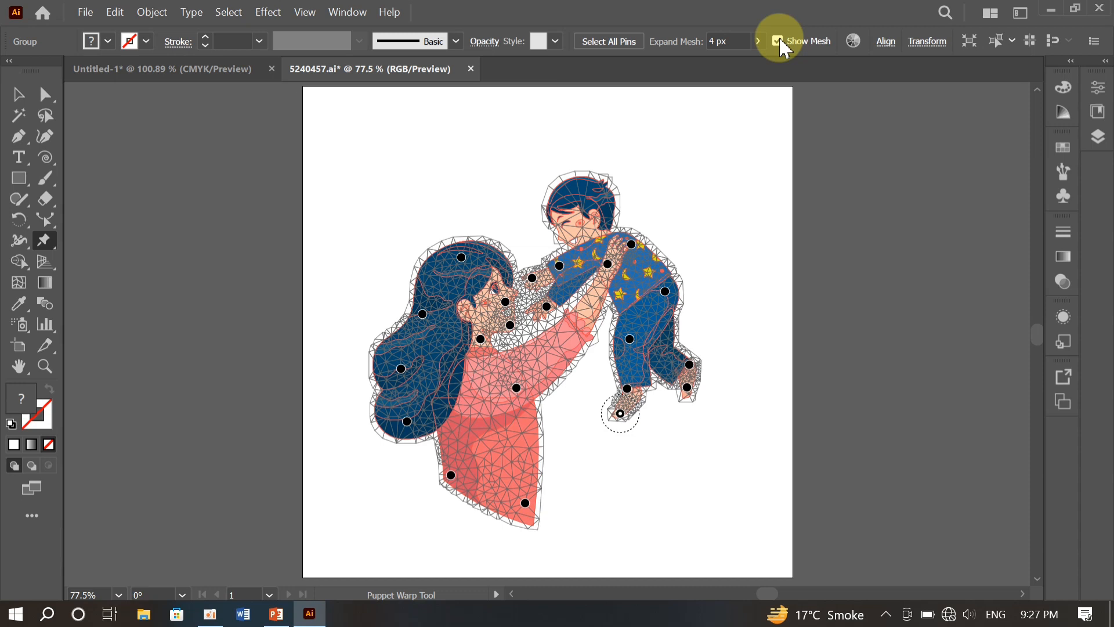
# - Set Expand Mesh to 26 px and reduce it to 5 px, checking the pinned artwork with the mesh hidden
pyautogui.click(758, 41)
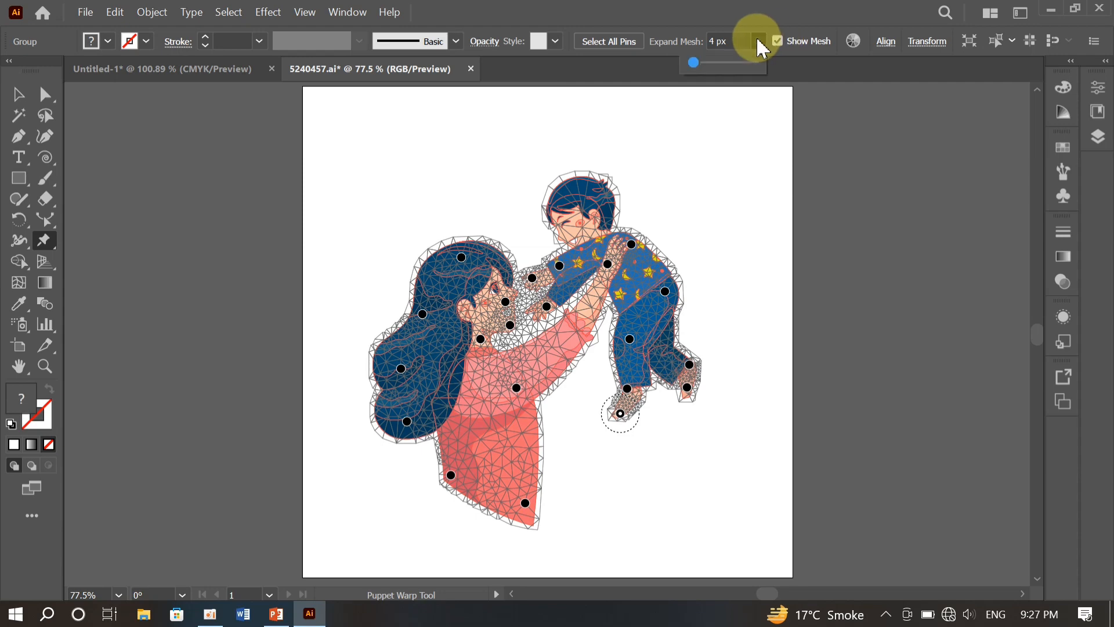
pyautogui.moveTo(701, 68); pyautogui.dragTo(716, 70)
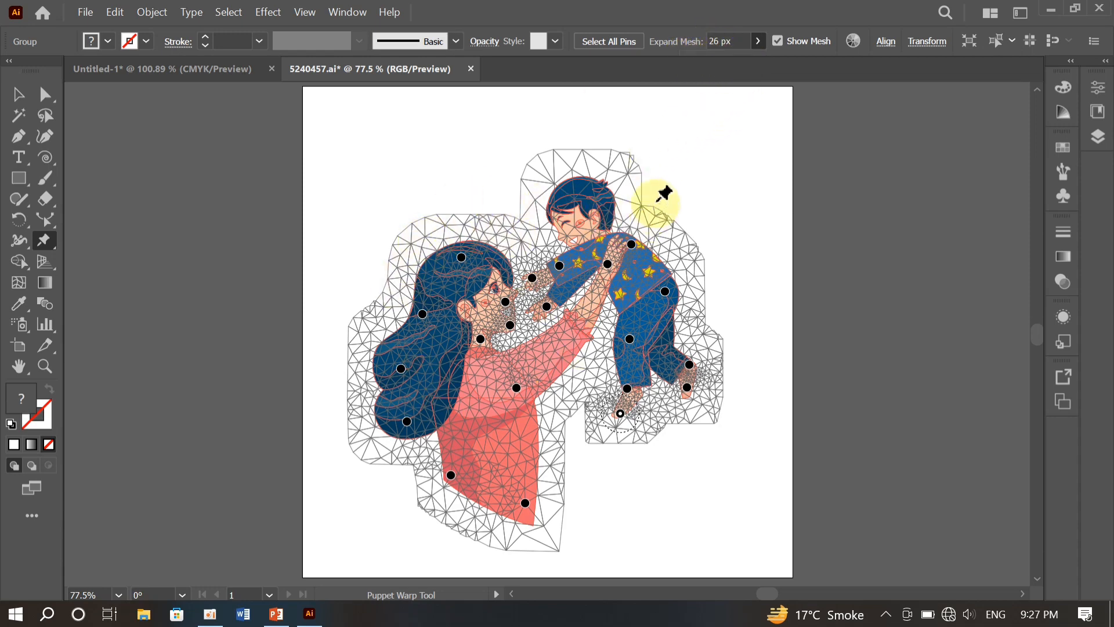
pyautogui.click(758, 42)
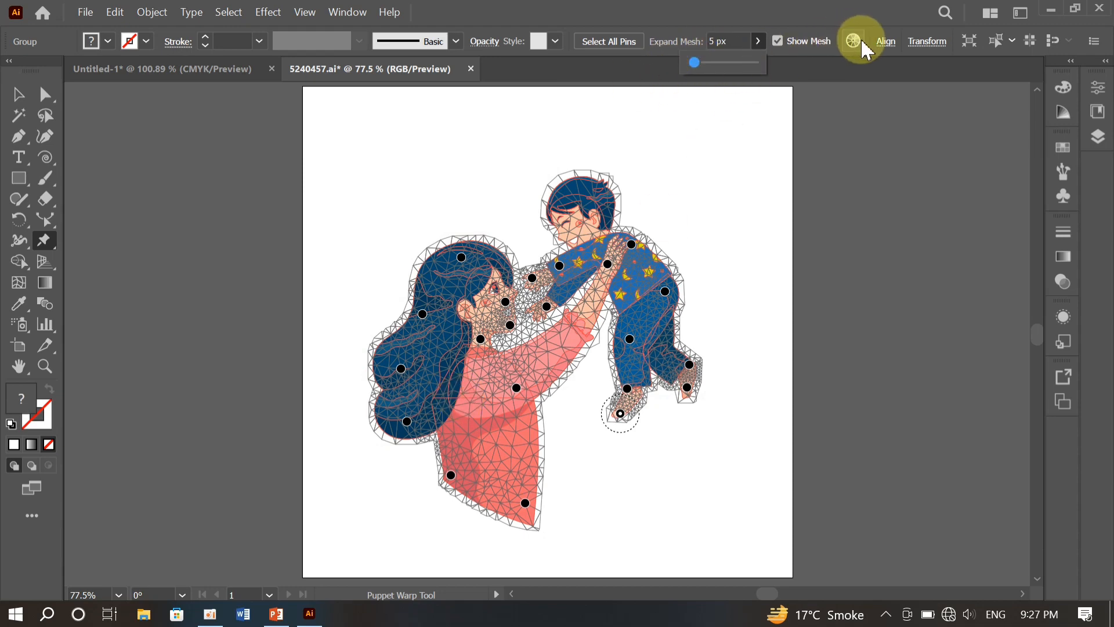
pyautogui.click(778, 40)
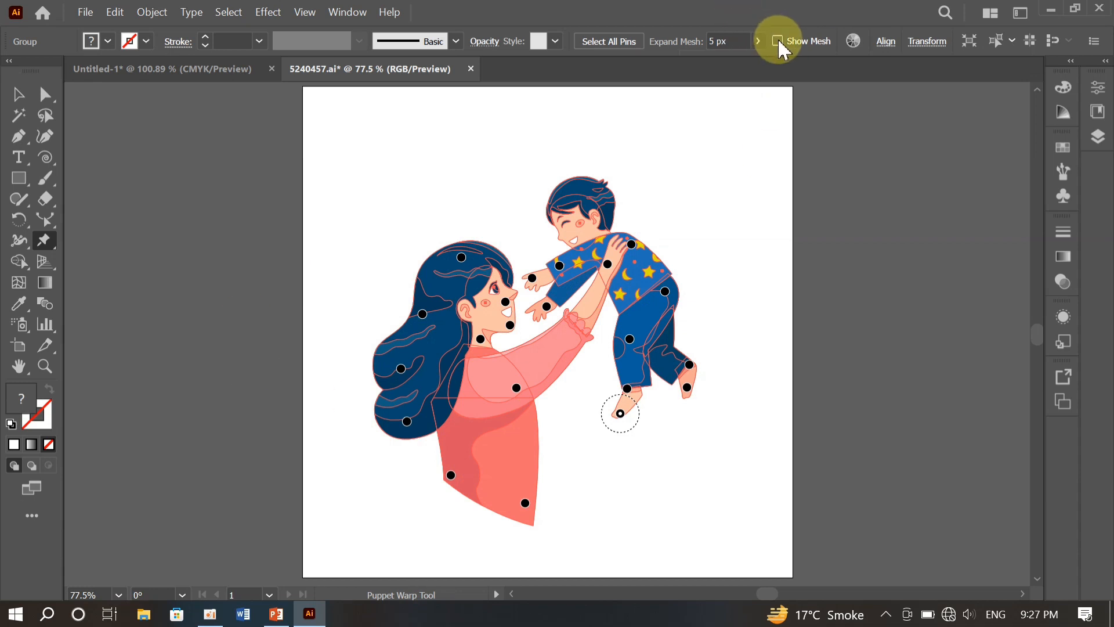
pyautogui.click(778, 42)
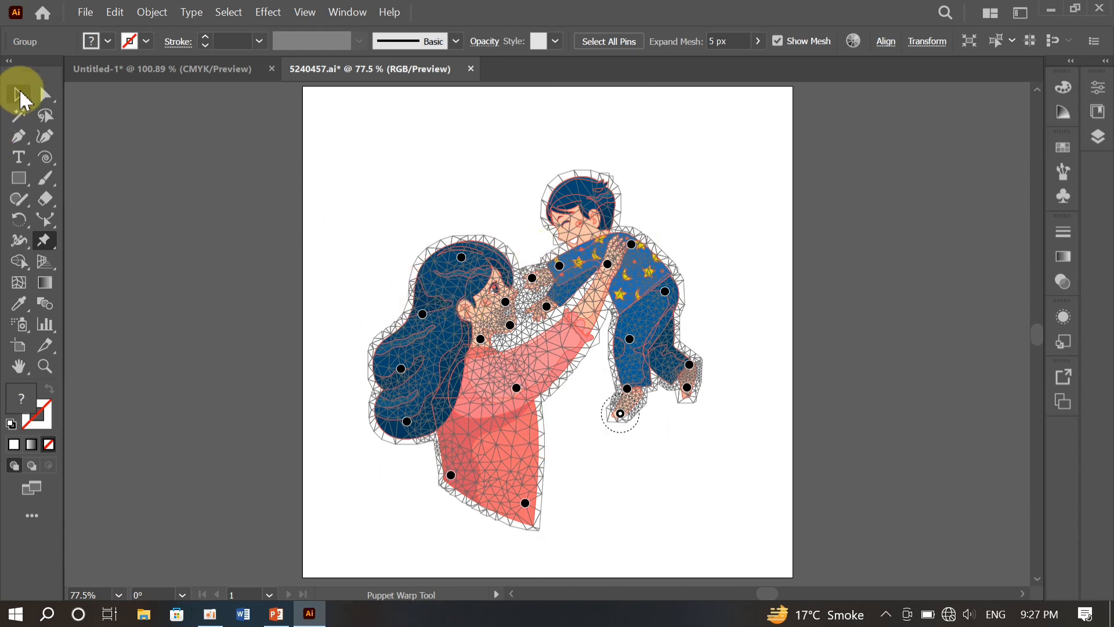
# - Exit Puppet Warp, reselect the entire mother-and-child illustration and restart Puppet Warp on it
pyautogui.click(18, 94)
pyautogui.click(369, 166)
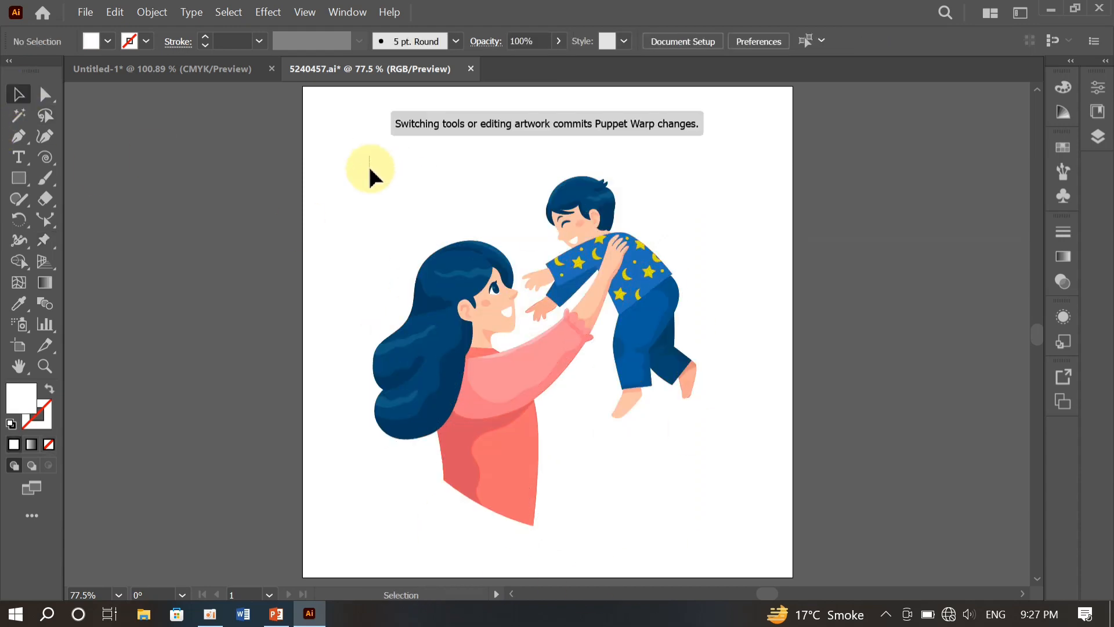
pyautogui.click(704, 518)
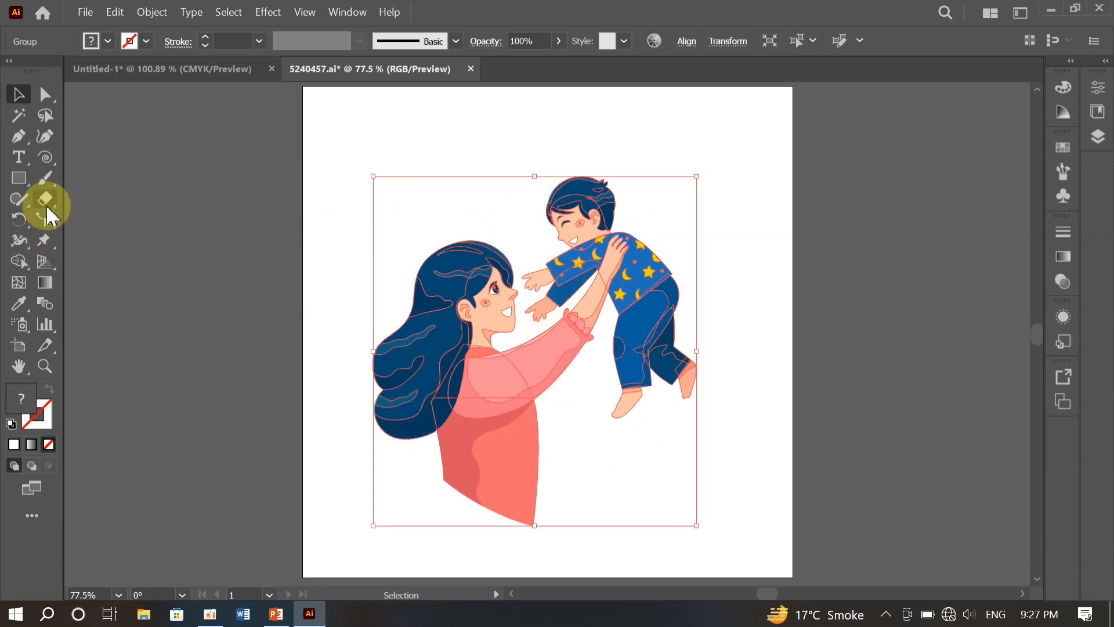
pyautogui.click(55, 243)
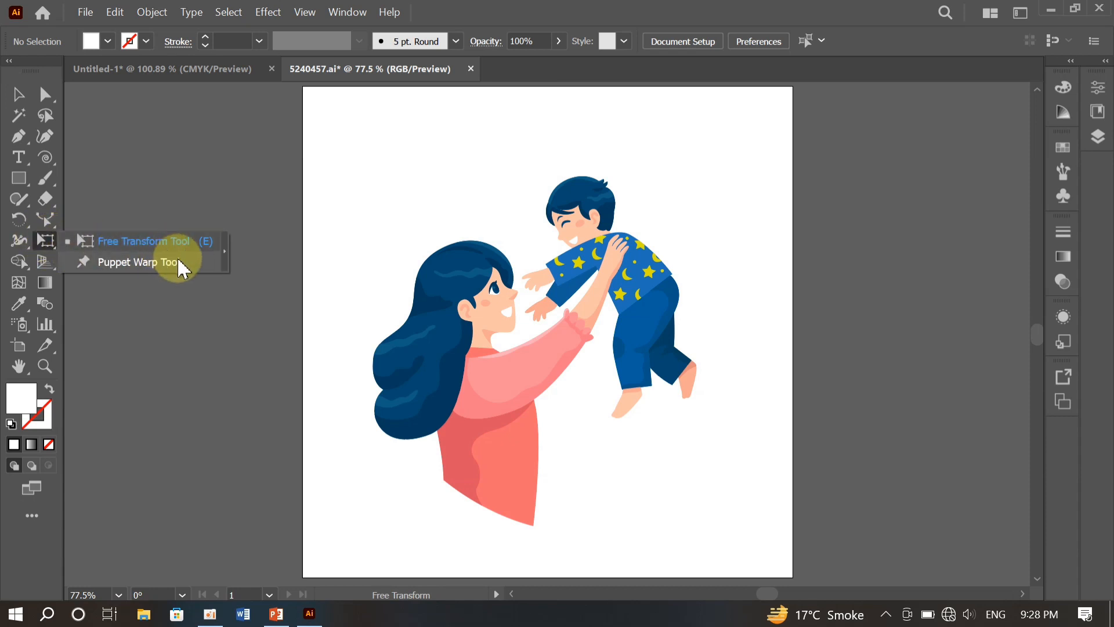
pyautogui.click(138, 264)
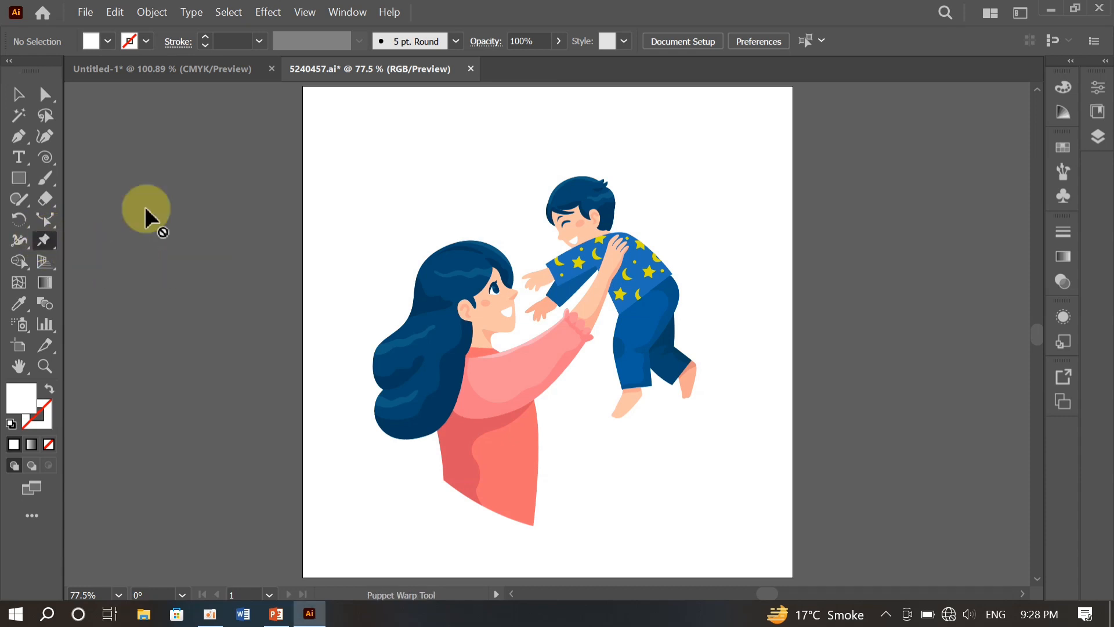
pyautogui.moveTo(339, 204); pyautogui.dragTo(717, 549)
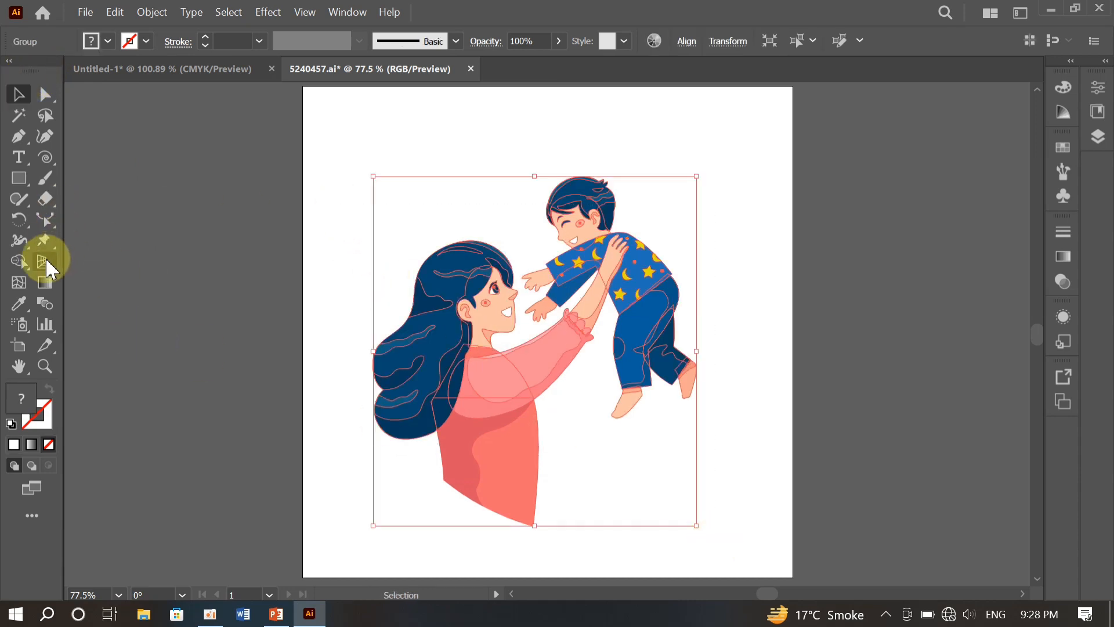
pyautogui.click(44, 240)
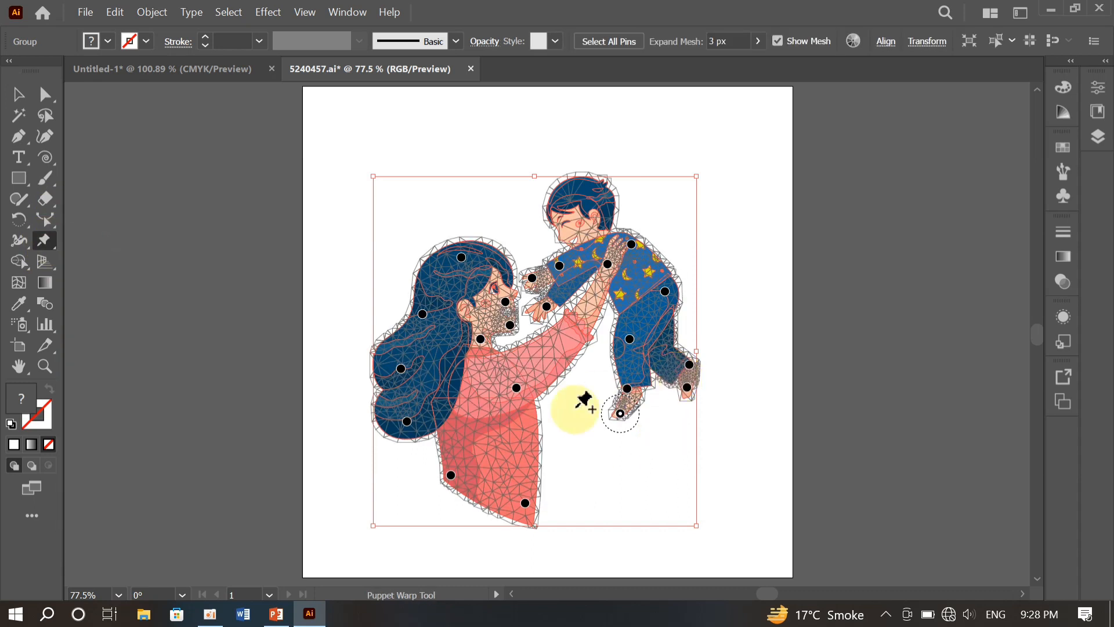
# - Add warp pins on the woman's dress, sleeve and forehead, and on the child's hair (two pins) and chin
pyautogui.click(526, 448)
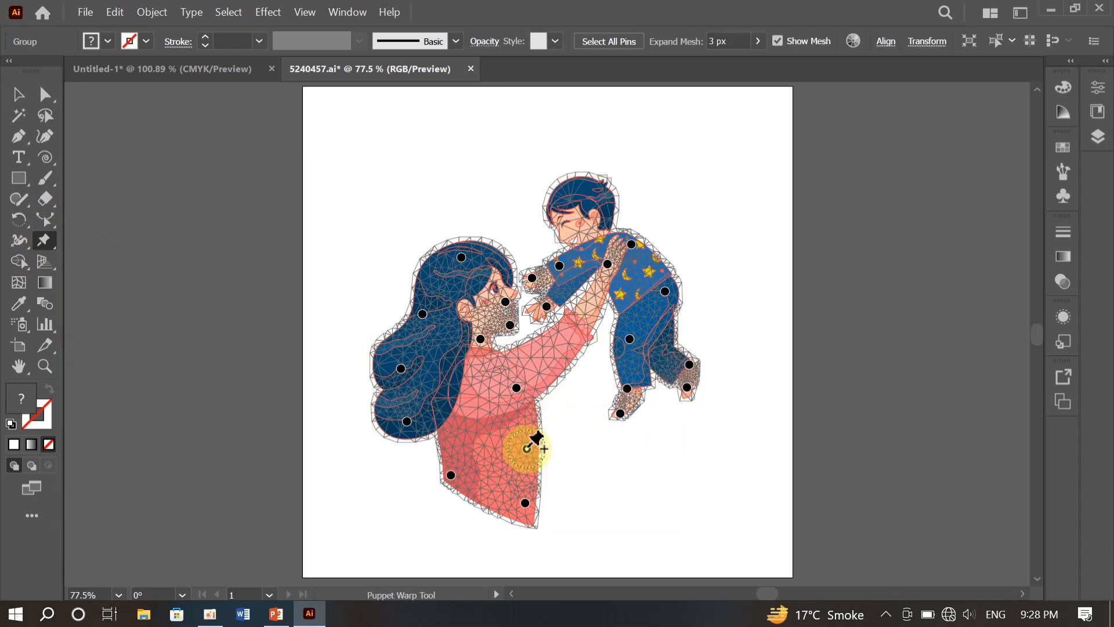
pyautogui.click(571, 336)
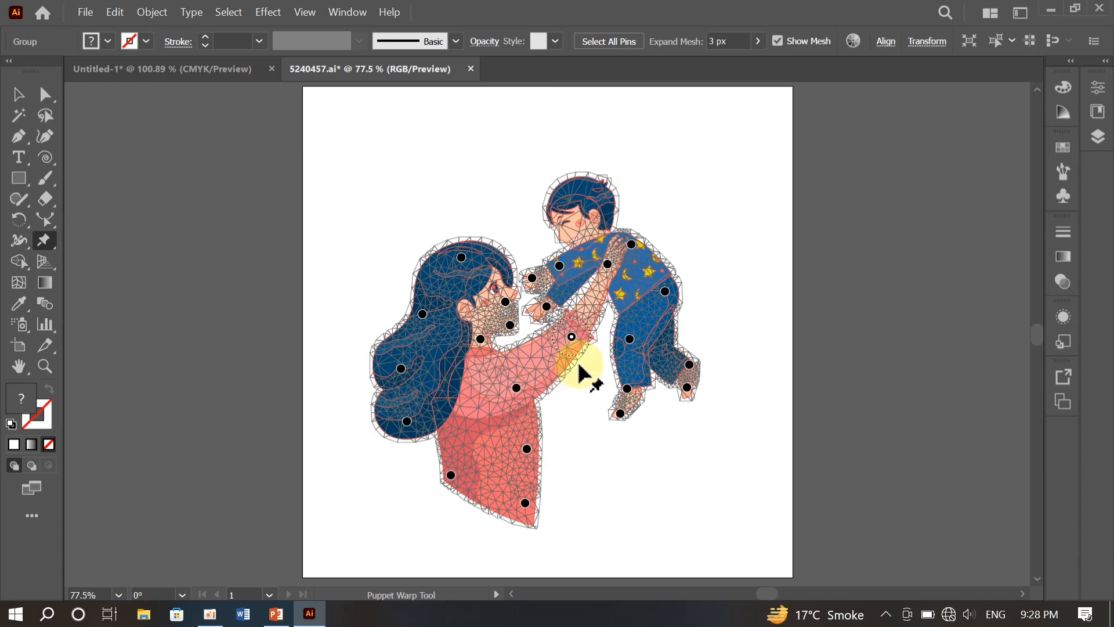
pyautogui.click(595, 191)
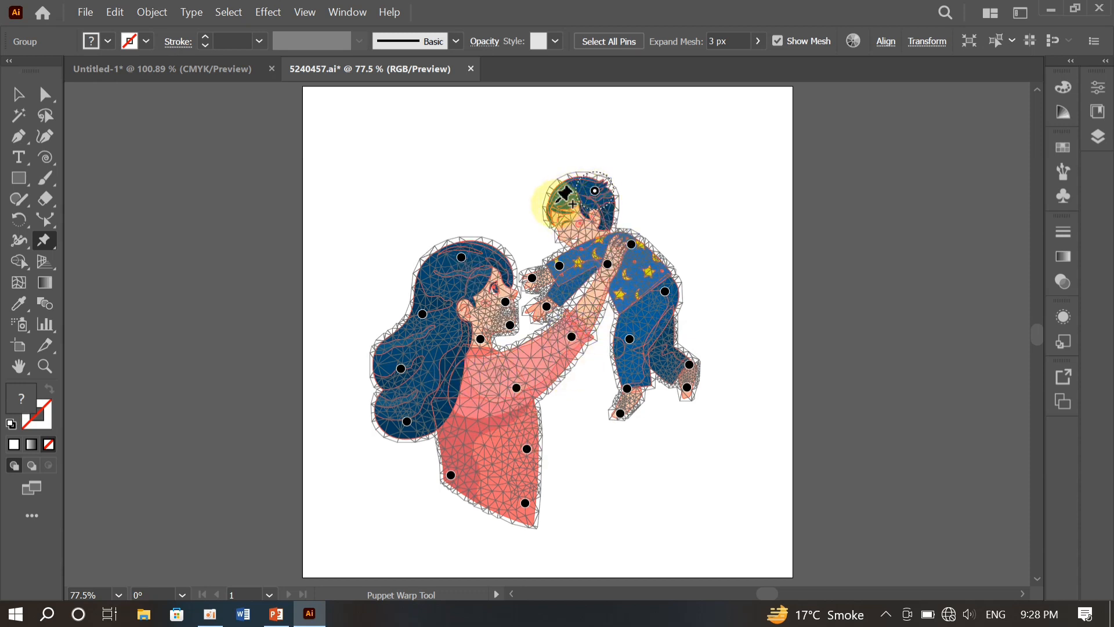
pyautogui.click(555, 205)
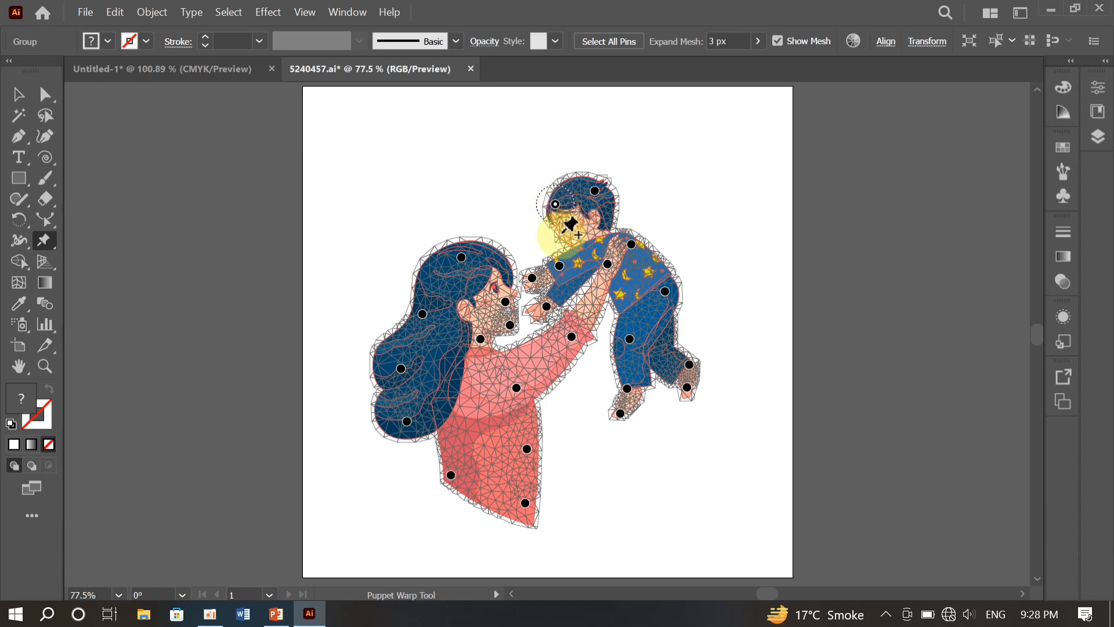
pyautogui.click(561, 235)
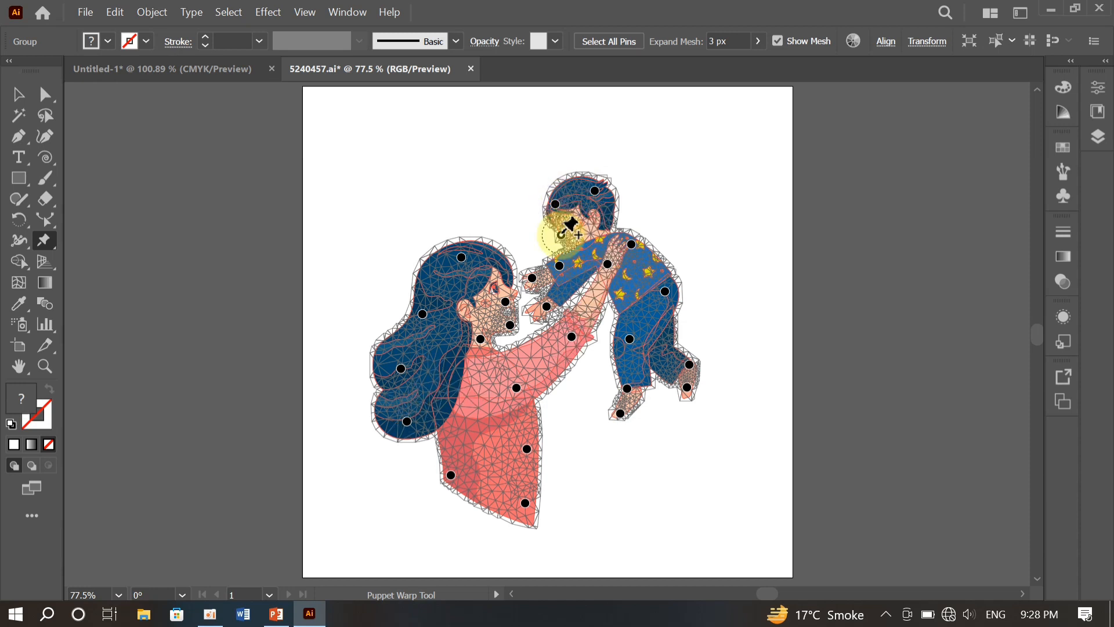
pyautogui.click(506, 279)
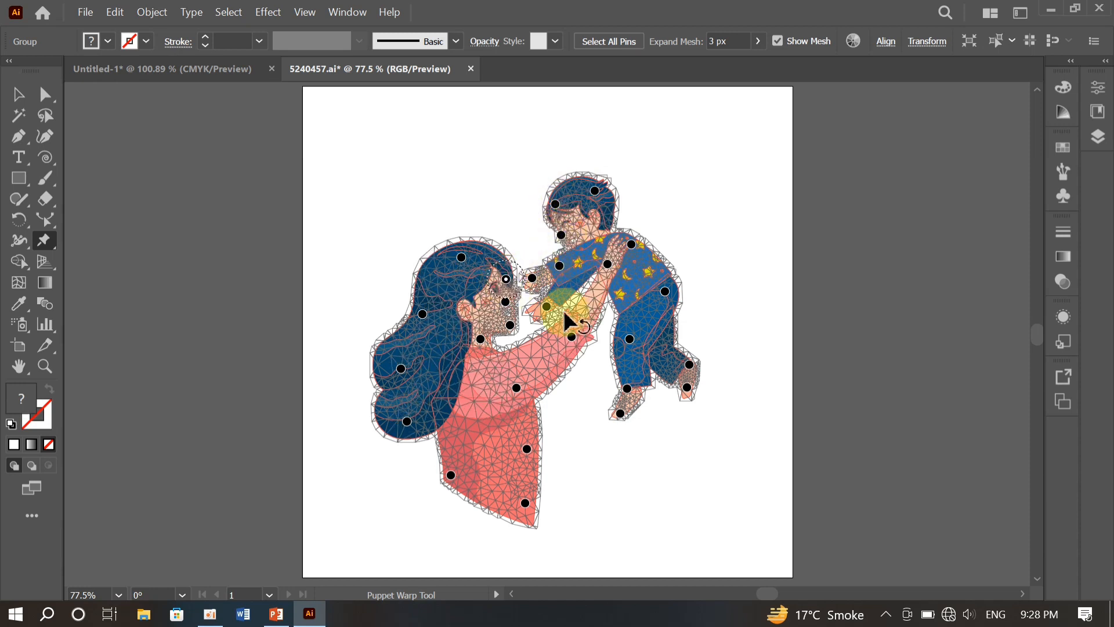
# - Pin the child's bent trouser leg, pull the woman's dress hem pins downward to lengthen the dress, and add a lowered pin at mid-hem
pyautogui.click(657, 347)
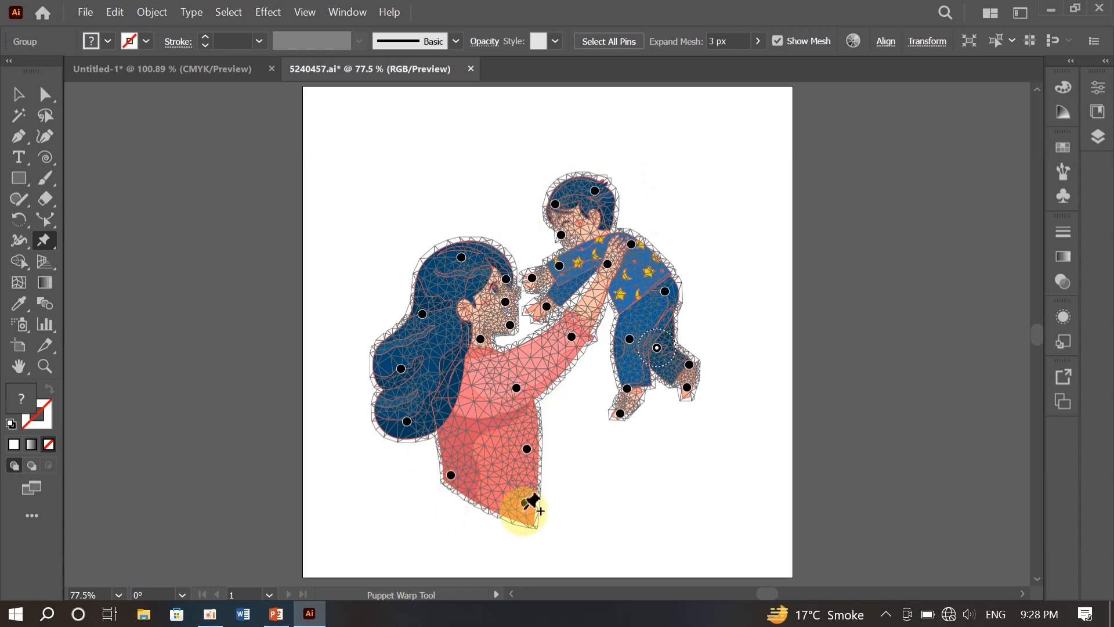
pyautogui.moveTo(525, 502); pyautogui.dragTo(524, 534)
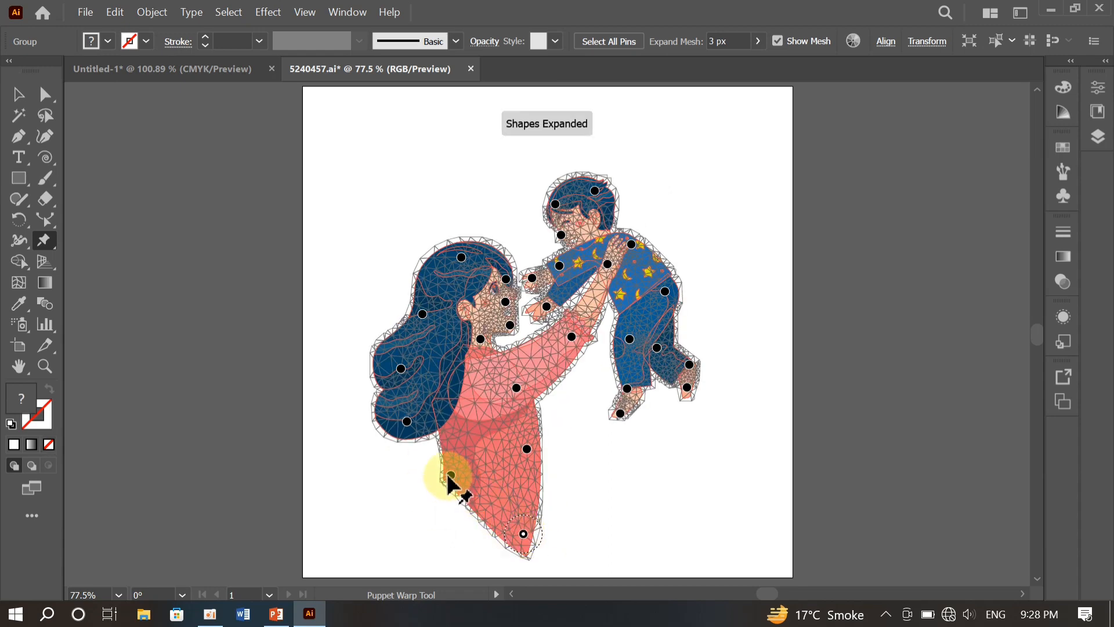
pyautogui.moveTo(450, 475); pyautogui.dragTo(440, 543)
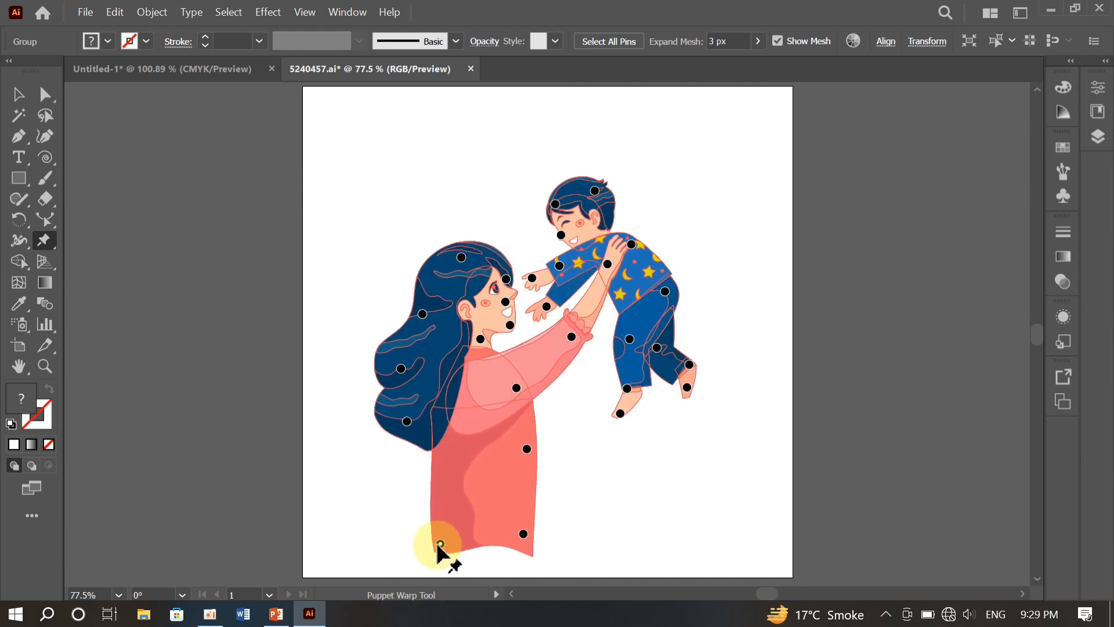
pyautogui.click(523, 533)
pyautogui.moveTo(524, 544); pyautogui.dragTo(523, 546)
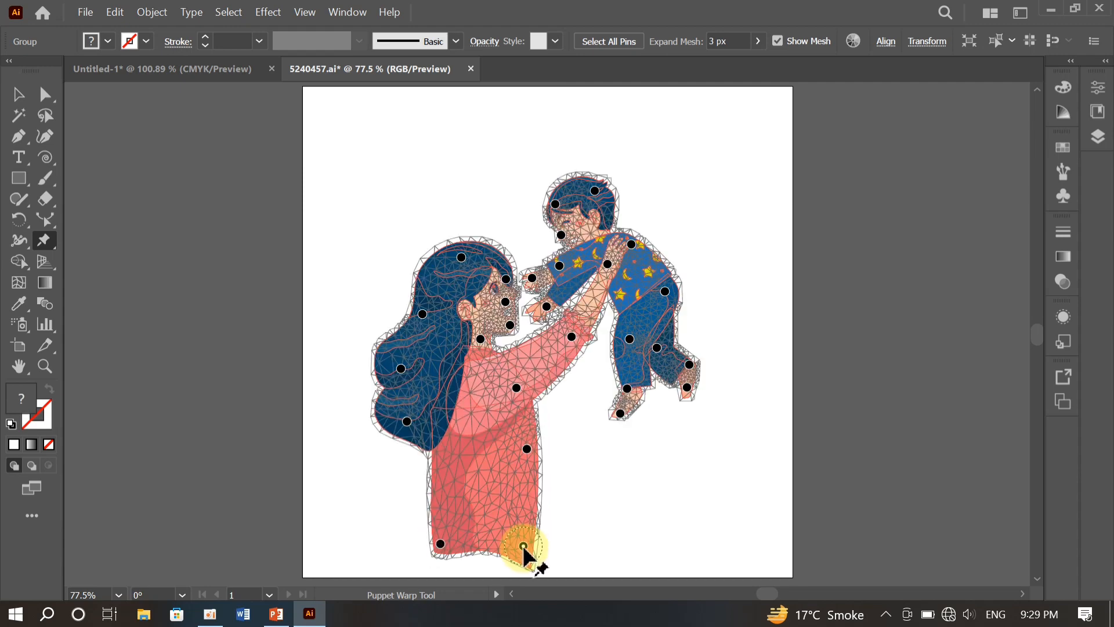
pyautogui.click(480, 544)
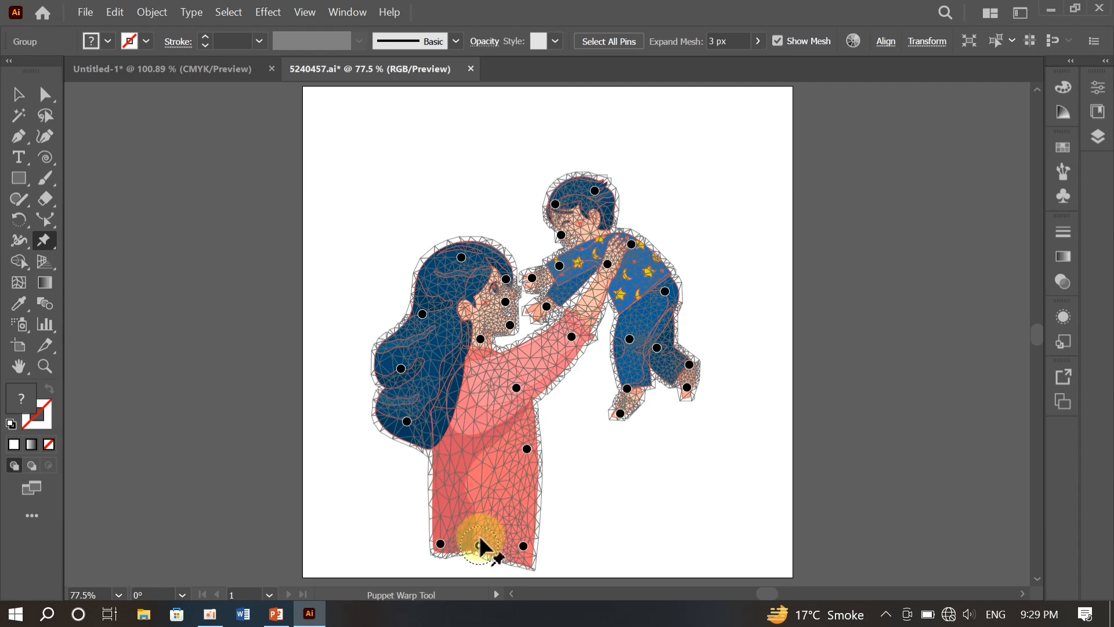
pyautogui.moveTo(479, 545)
pyautogui.mouseDown()
pyautogui.moveTo(474, 567)
pyautogui.moveTo(476, 558)
pyautogui.mouseUp()
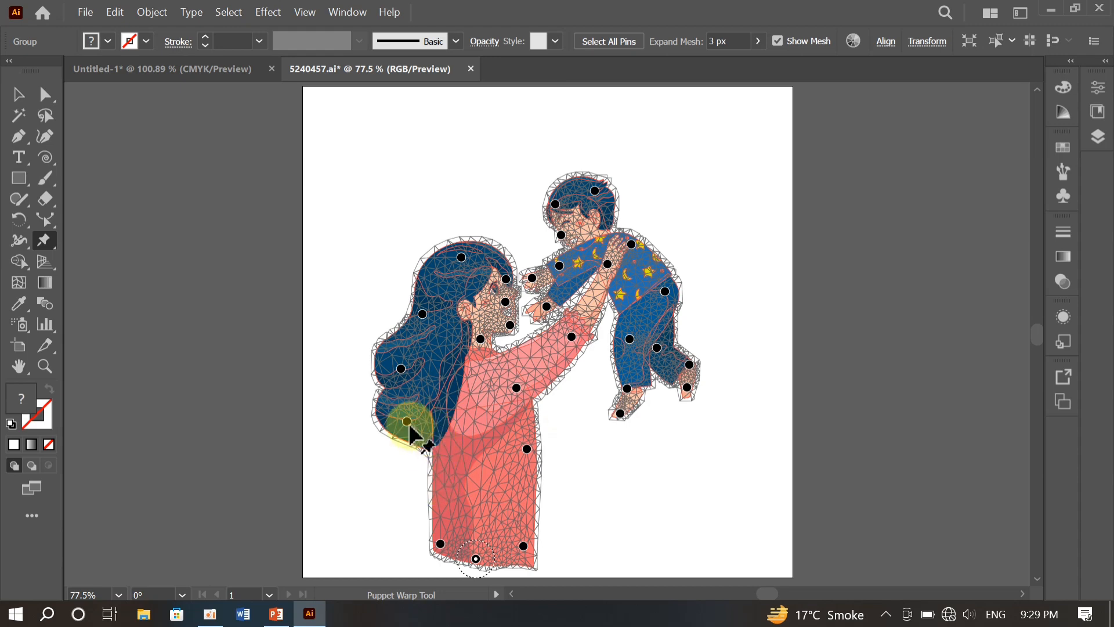
# - Lengthen the woman's hair by pulling its two lowest pins down, and shift the nape, crown and forehead pins slightly toward her face
pyautogui.moveTo(407, 421); pyautogui.dragTo(430, 485)
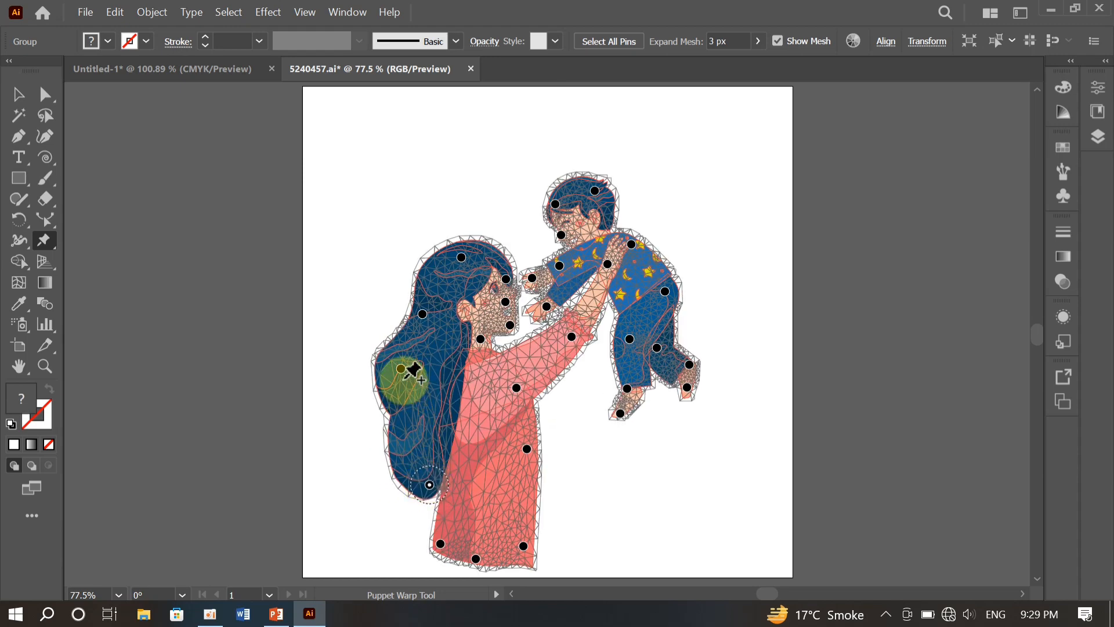
pyautogui.moveTo(400, 369); pyautogui.dragTo(386, 429)
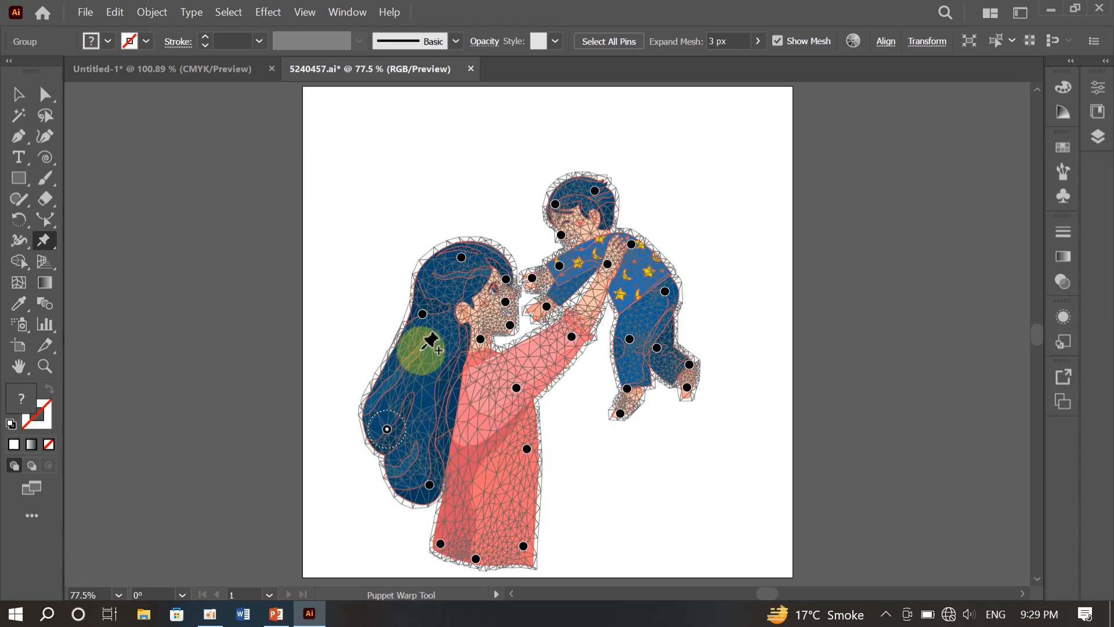
pyautogui.moveTo(422, 314); pyautogui.dragTo(436, 316)
pyautogui.moveTo(461, 264); pyautogui.dragTo(508, 281)
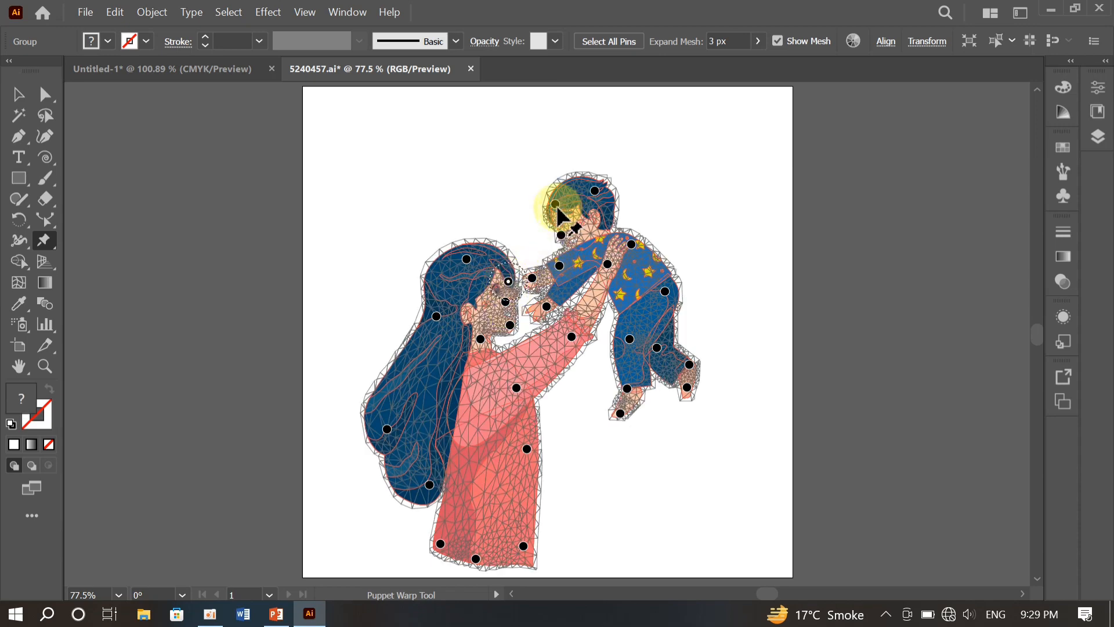
# - Spread the child's two hair pins apart and nudge the front foot, rear ankle, thigh, hip and shoulder pins to reshape the body
pyautogui.moveTo(549, 205); pyautogui.dragTo(597, 185)
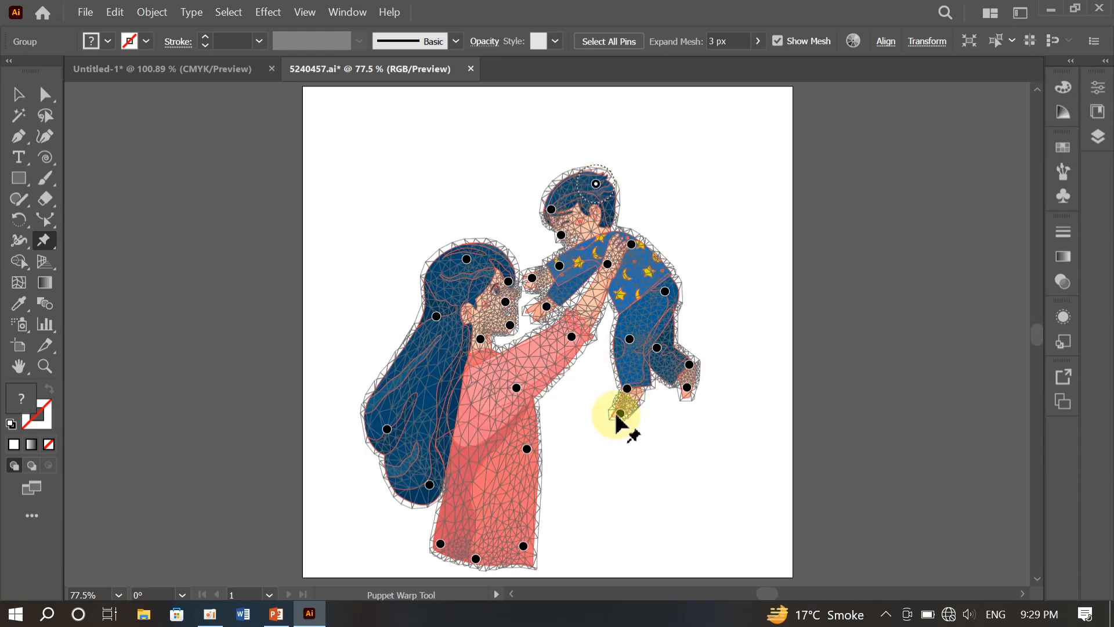
pyautogui.moveTo(619, 413); pyautogui.dragTo(619, 407)
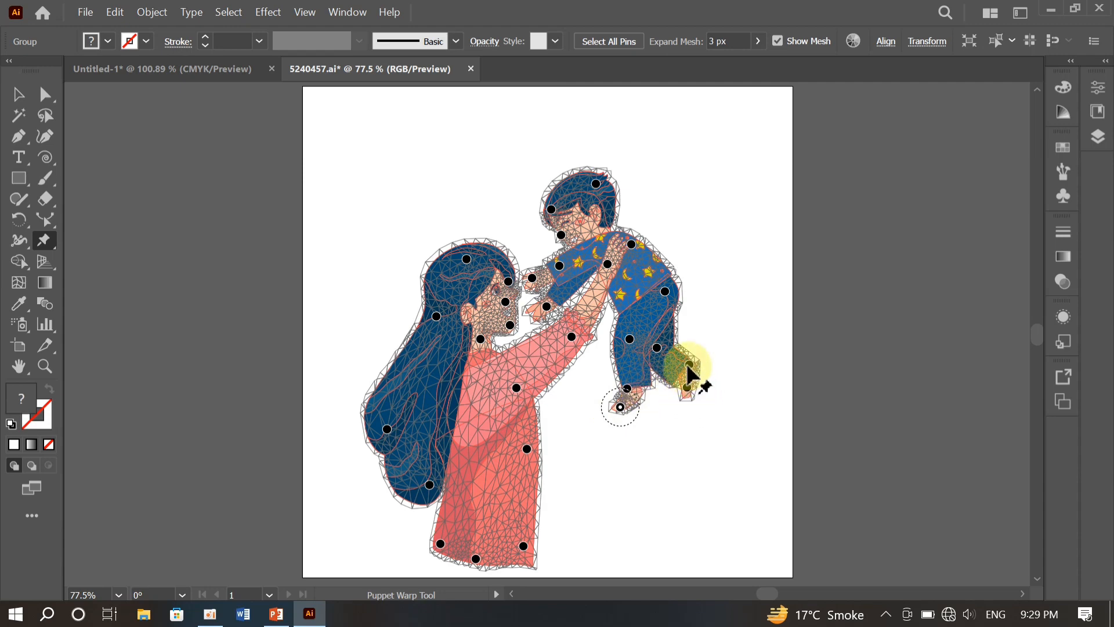
pyautogui.moveTo(689, 366); pyautogui.dragTo(690, 358)
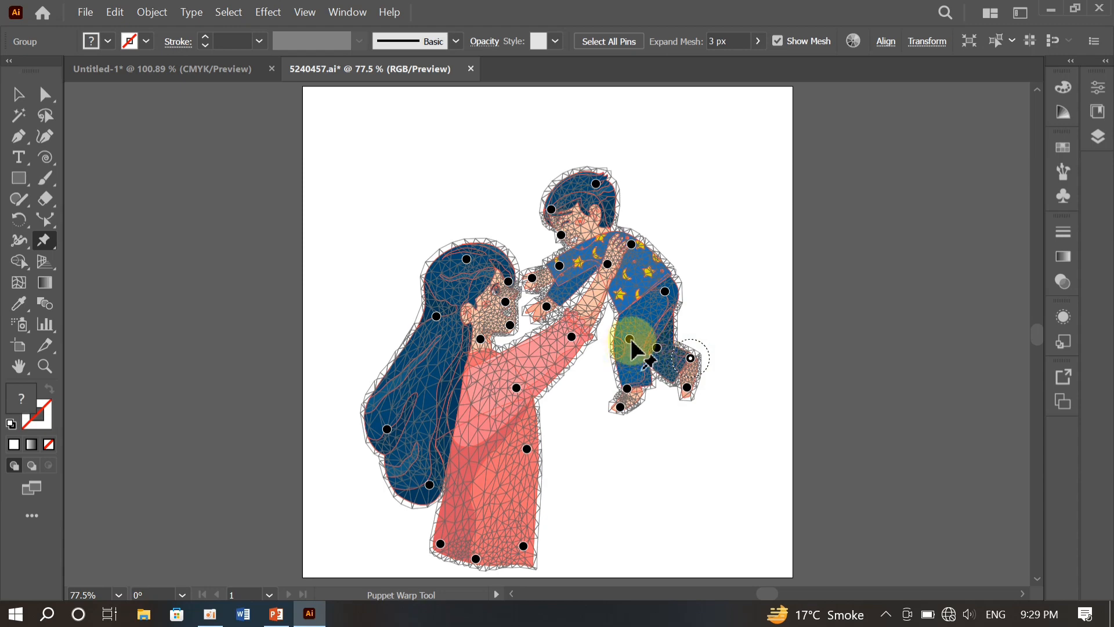
pyautogui.moveTo(630, 340); pyautogui.dragTo(620, 337)
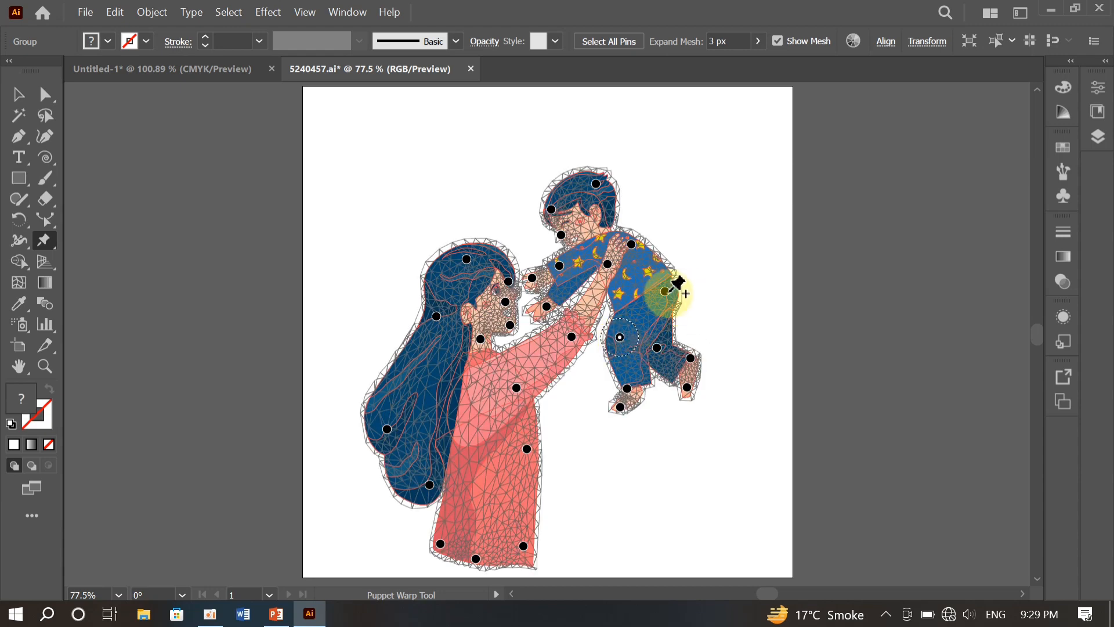
pyautogui.moveTo(665, 292); pyautogui.dragTo(667, 282)
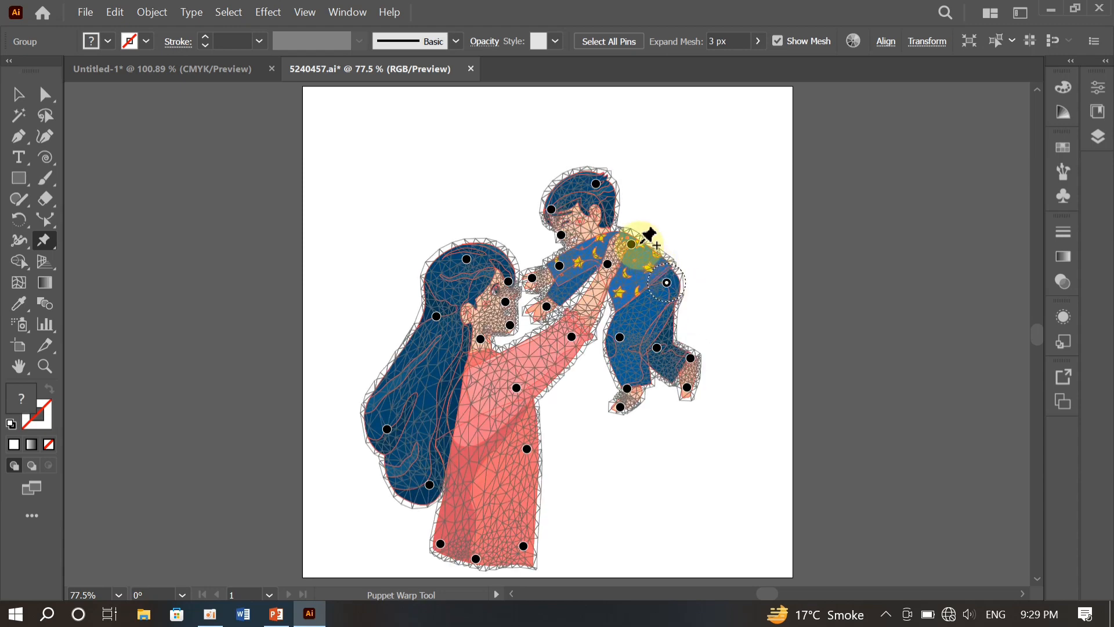
pyautogui.moveTo(634, 248); pyautogui.dragTo(640, 241)
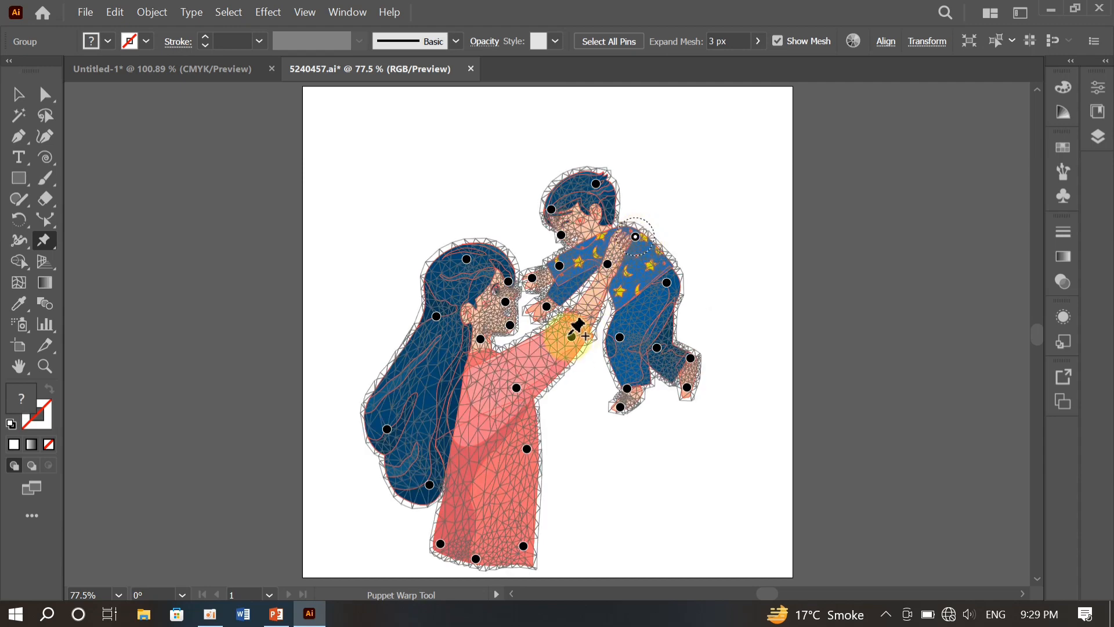
# - Pull the woman's cuff, forearm and hand pins down toward her and shift the child's hip pin inward
pyautogui.moveTo(571, 338); pyautogui.dragTo(556, 348)
pyautogui.moveTo(603, 270); pyautogui.dragTo(599, 284)
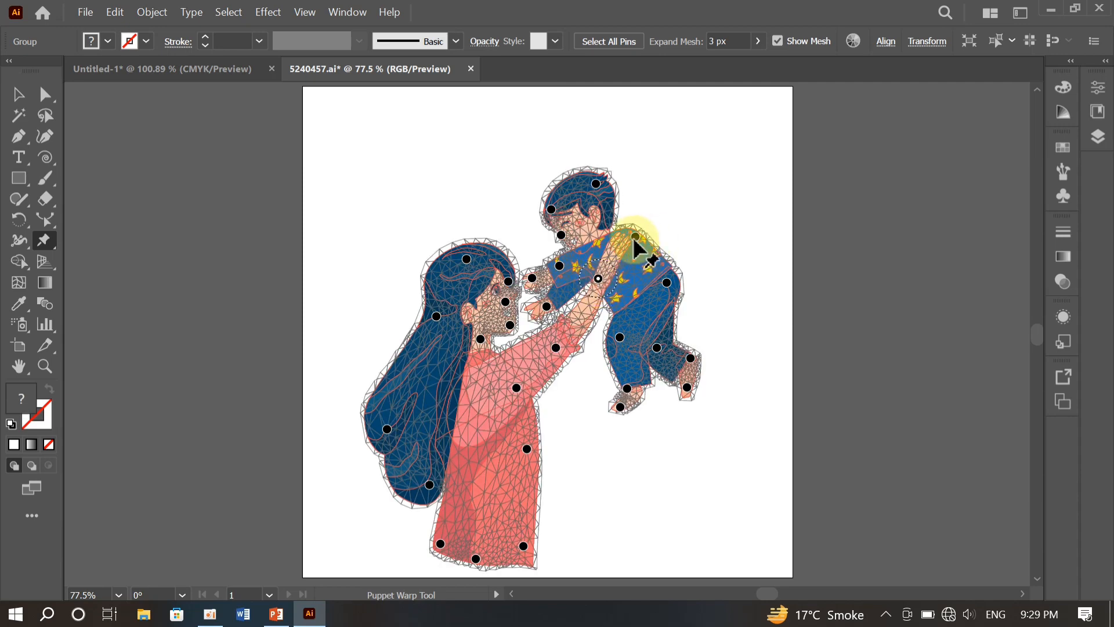
pyautogui.moveTo(635, 236); pyautogui.dragTo(626, 252)
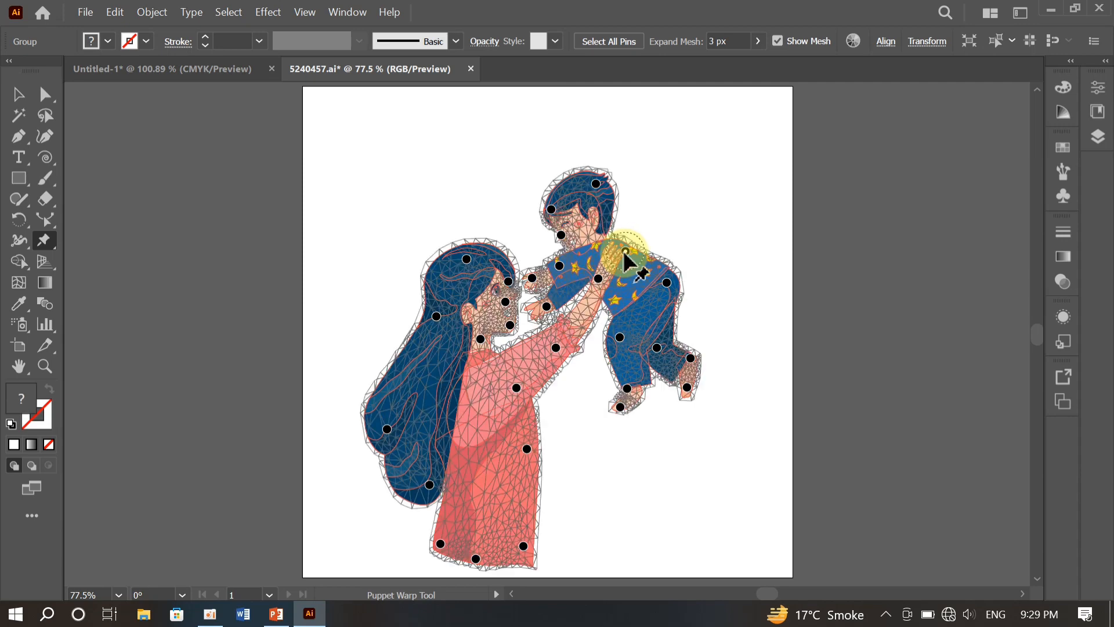
pyautogui.moveTo(667, 284); pyautogui.dragTo(652, 291)
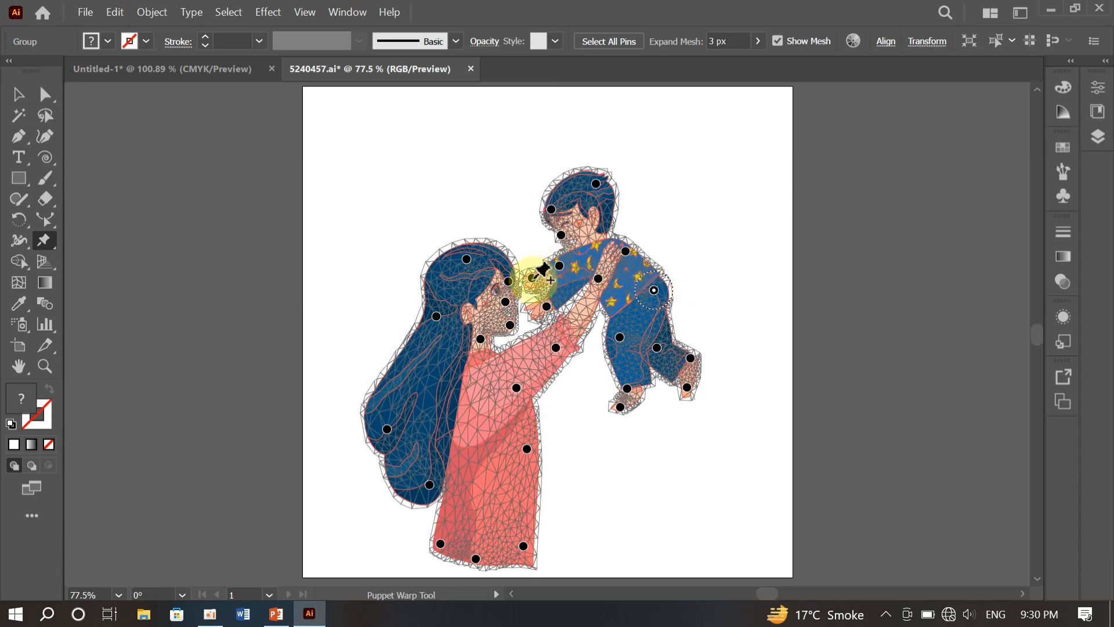
# - Raise the pins on the child's hands, nudge the chin pin down, and exit Puppet Warp with the artwork deselected
pyautogui.moveTo(532, 277); pyautogui.dragTo(545, 299)
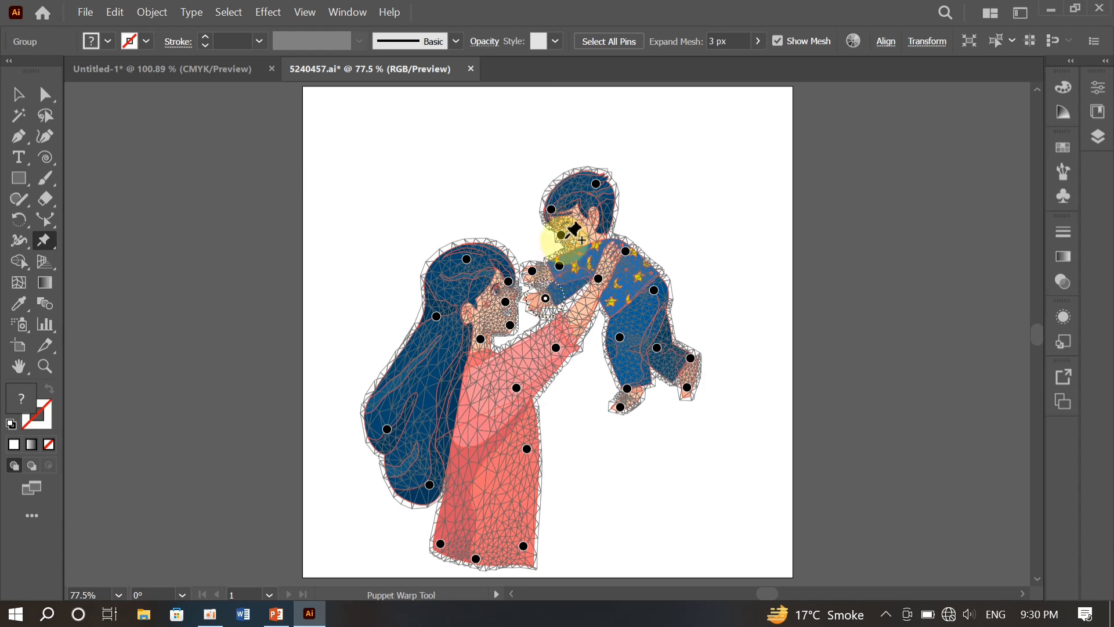
pyautogui.moveTo(561, 235); pyautogui.dragTo(557, 238)
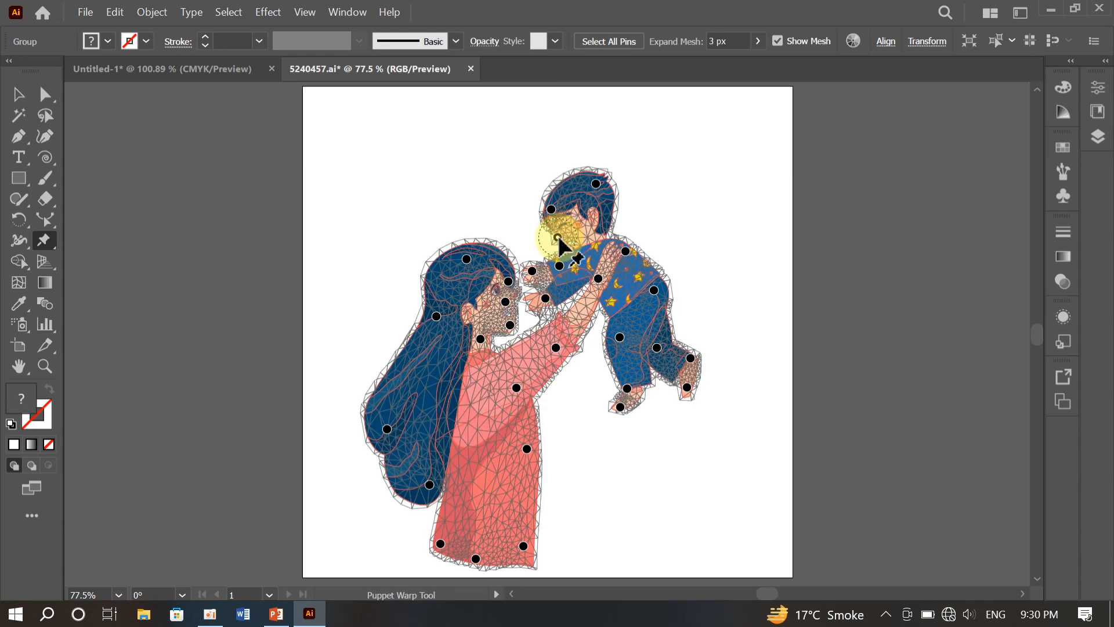
pyautogui.click(17, 95)
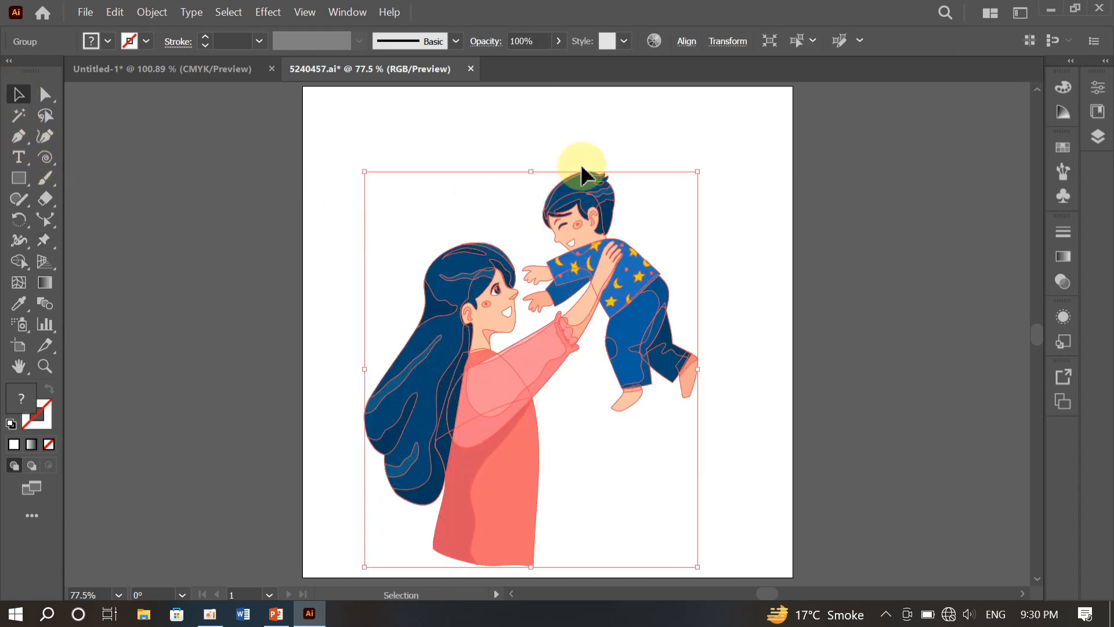
pyautogui.click(649, 145)
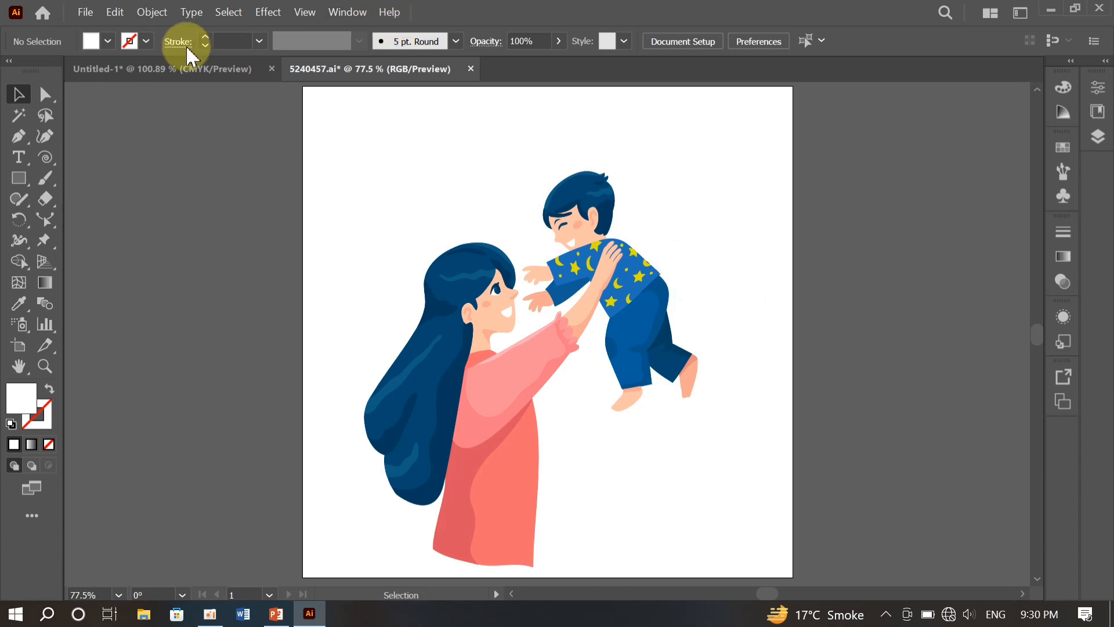
pyautogui.click(155, 69)
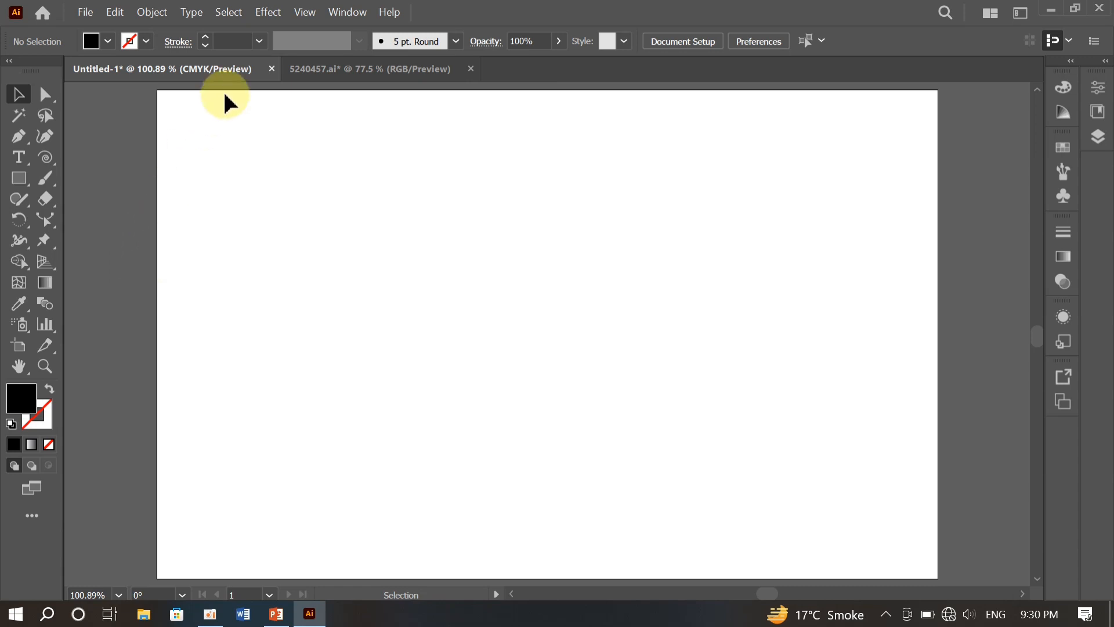
pyautogui.click(348, 69)
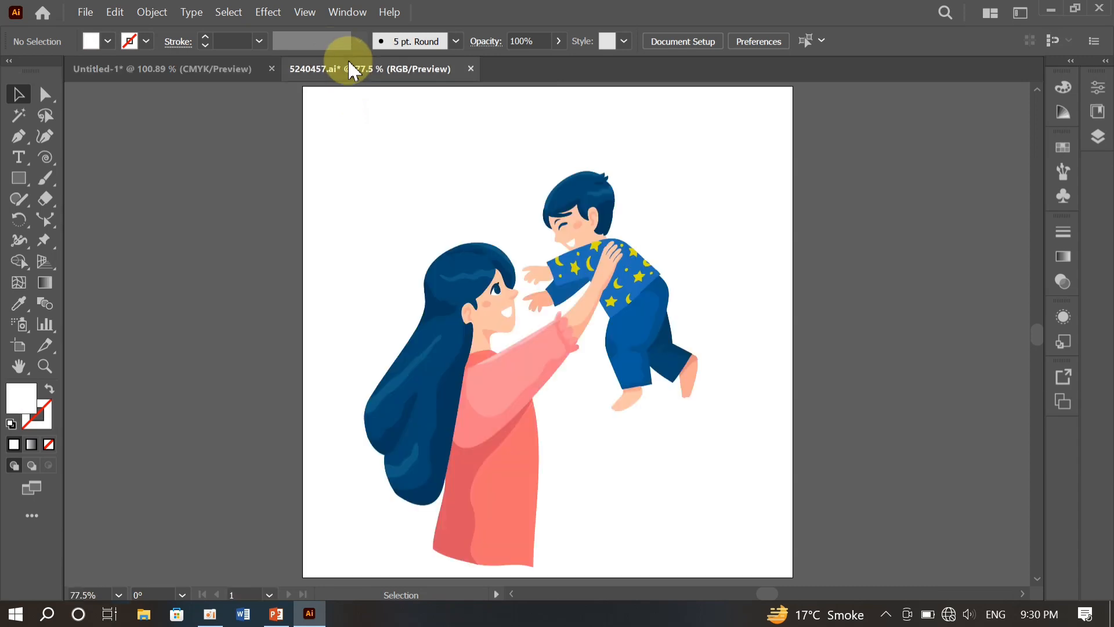